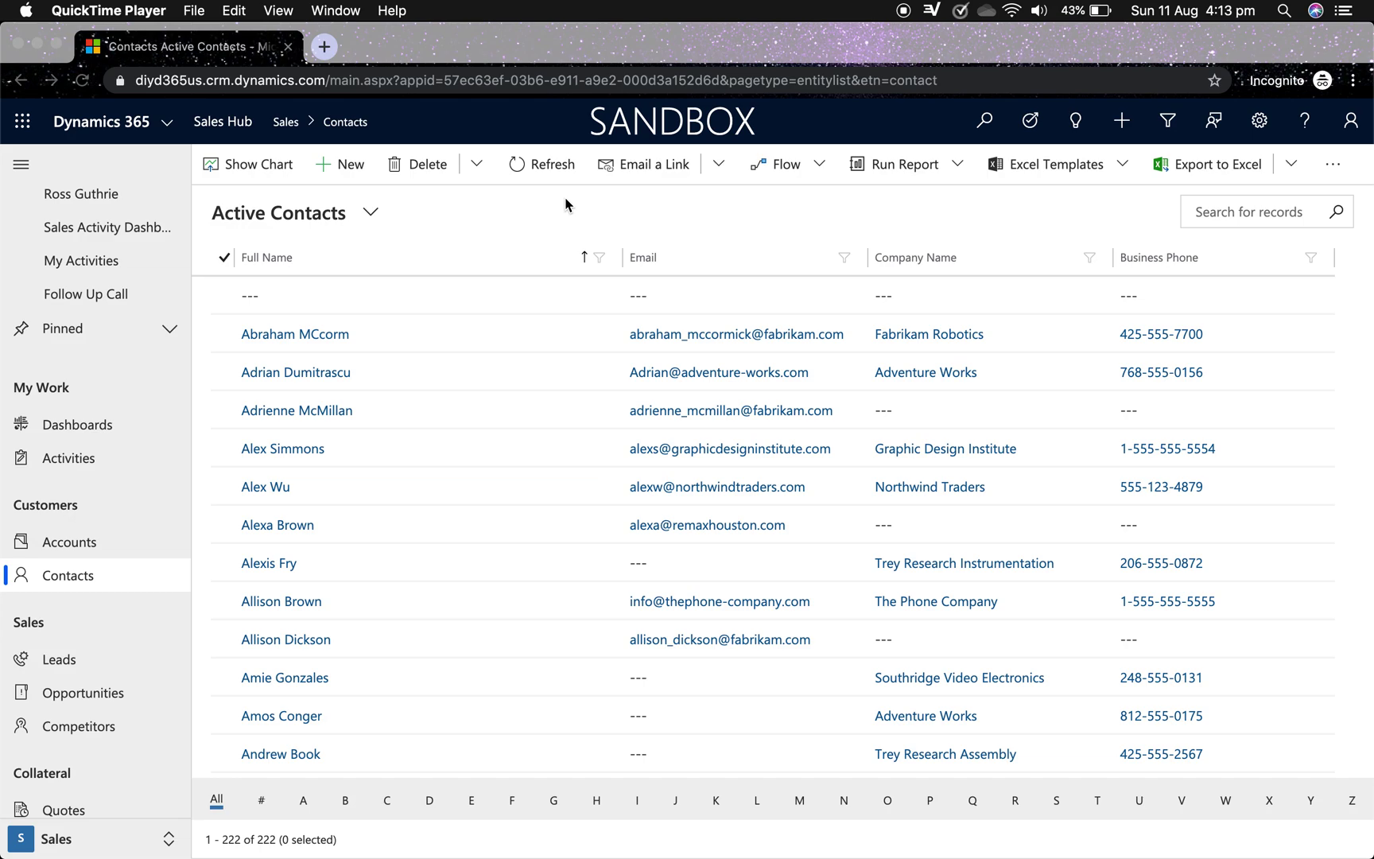
# - Start a new Quick Create contact record from the + menu
pyautogui.click(1123, 127)
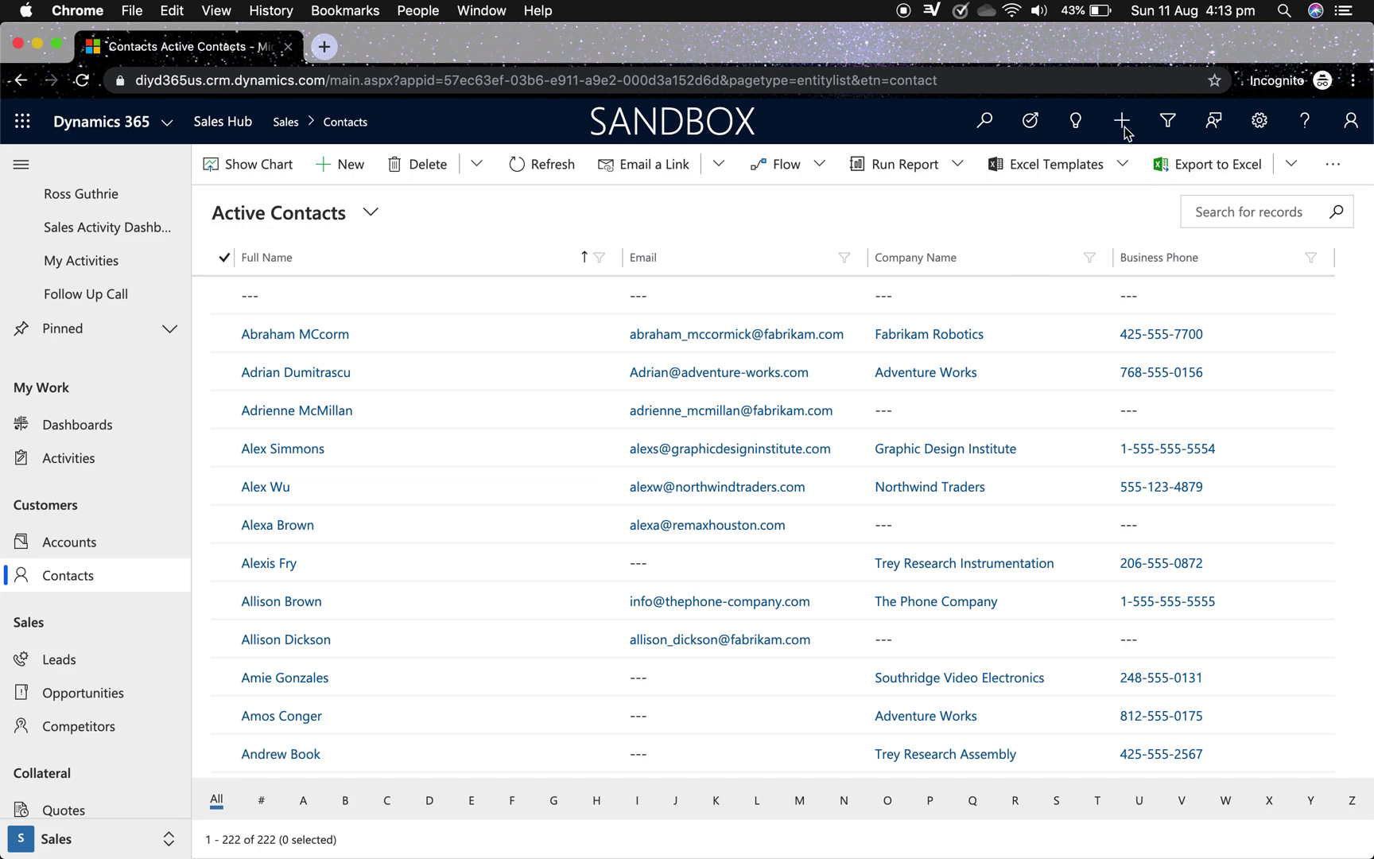
pyautogui.click(1123, 123)
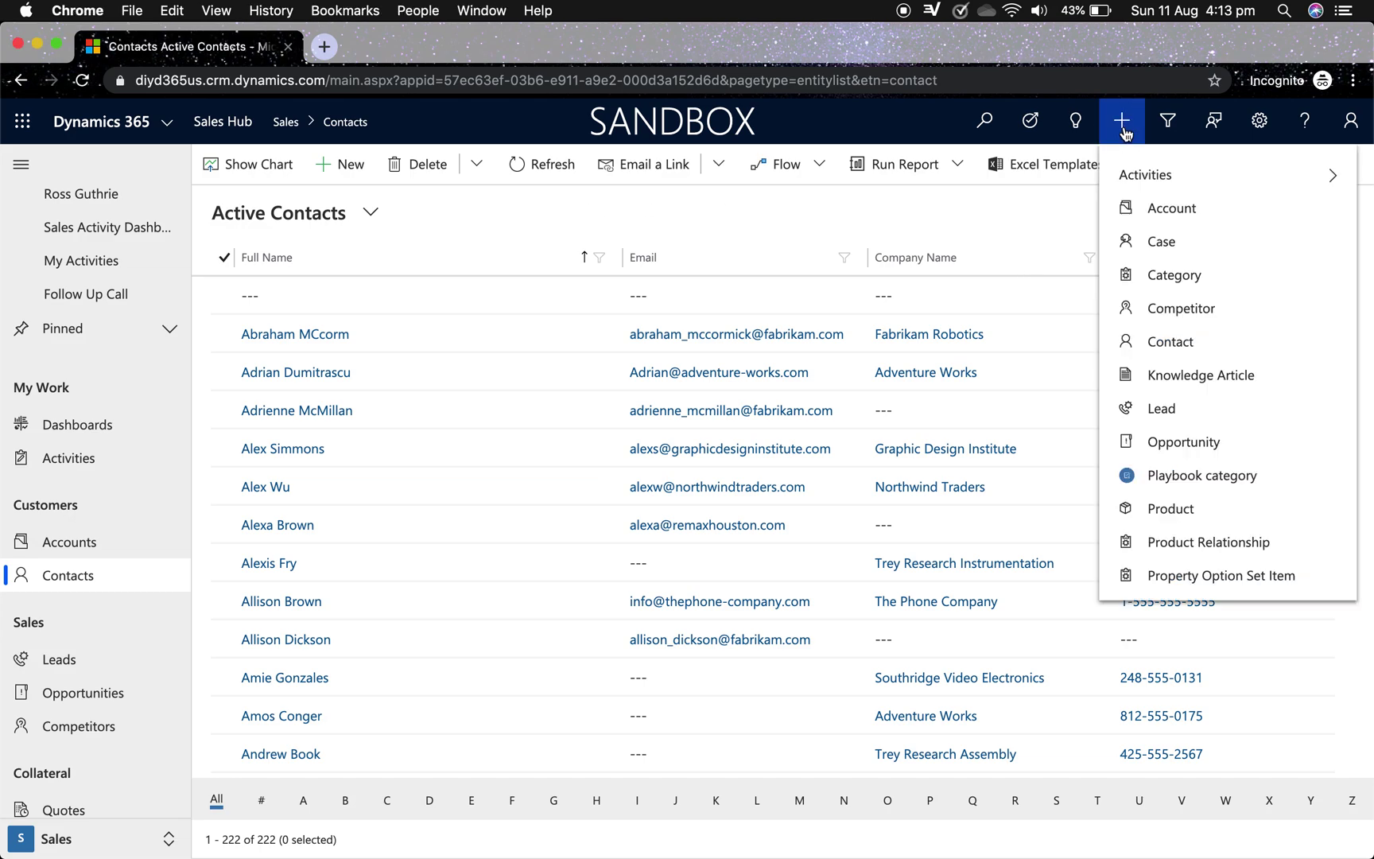
pyautogui.click(1158, 343)
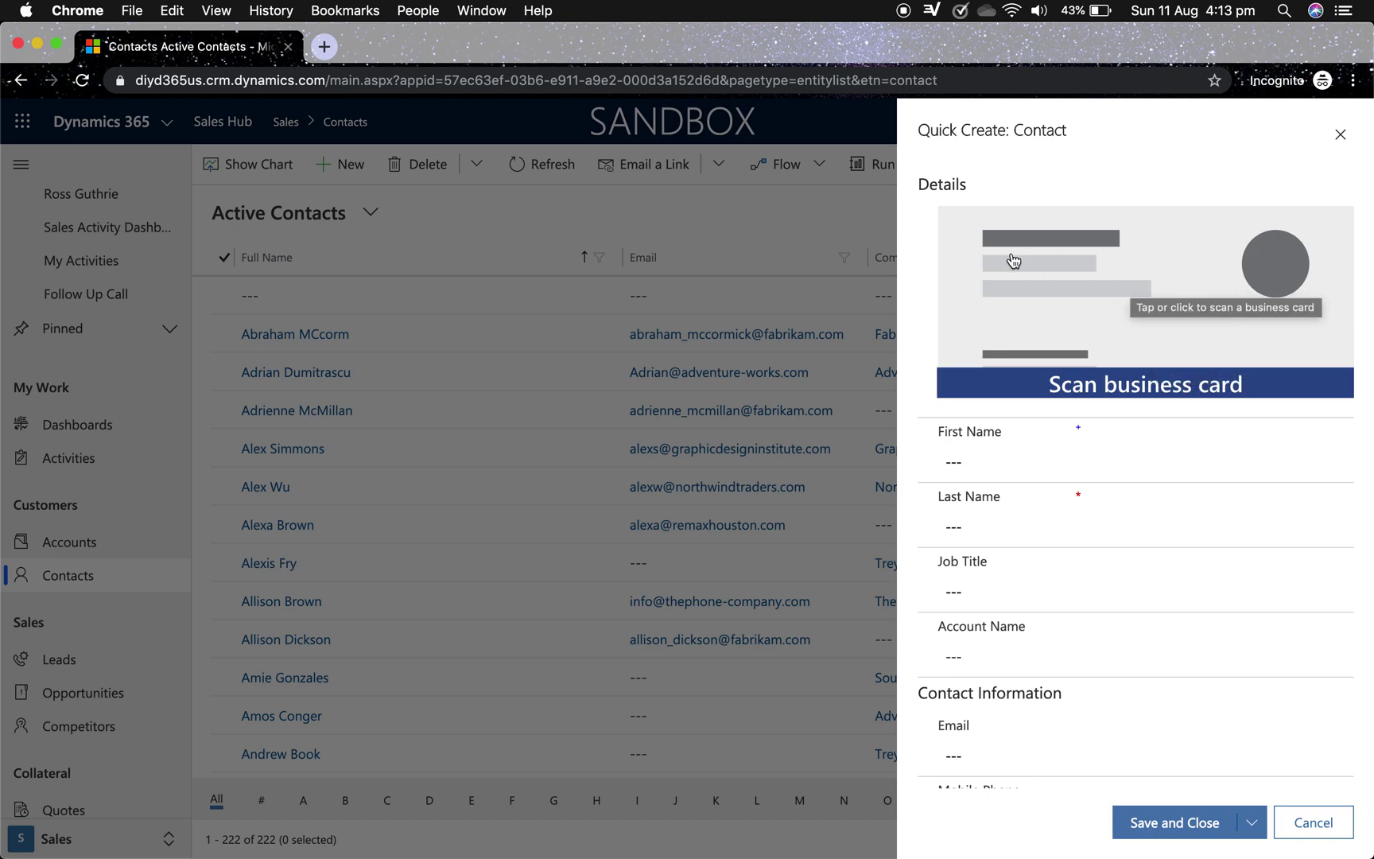
# - Scan the business card JPEG from the Desktop to auto-fill name, email and mobile phone
pyautogui.click(1154, 294)
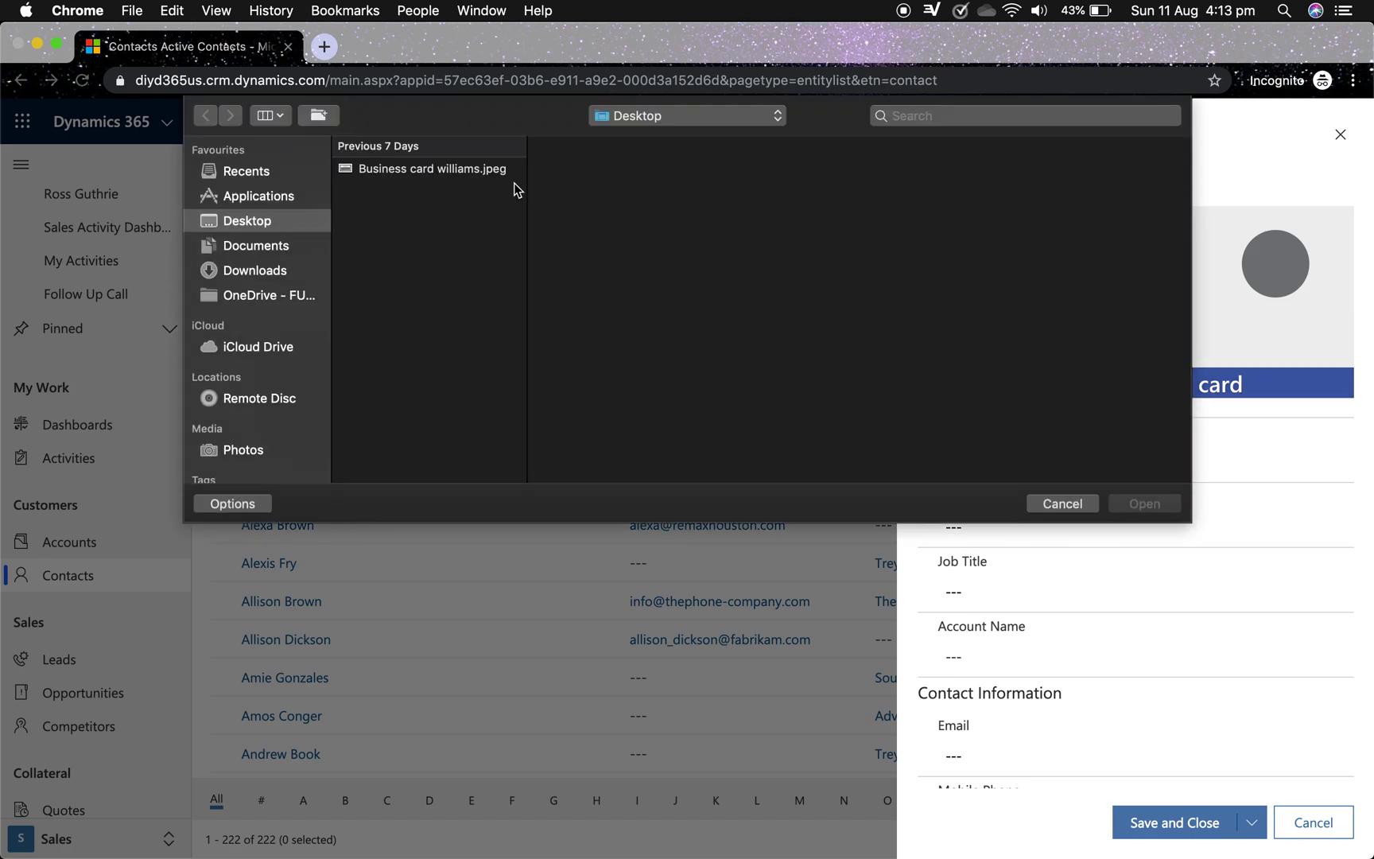
pyautogui.click(504, 182)
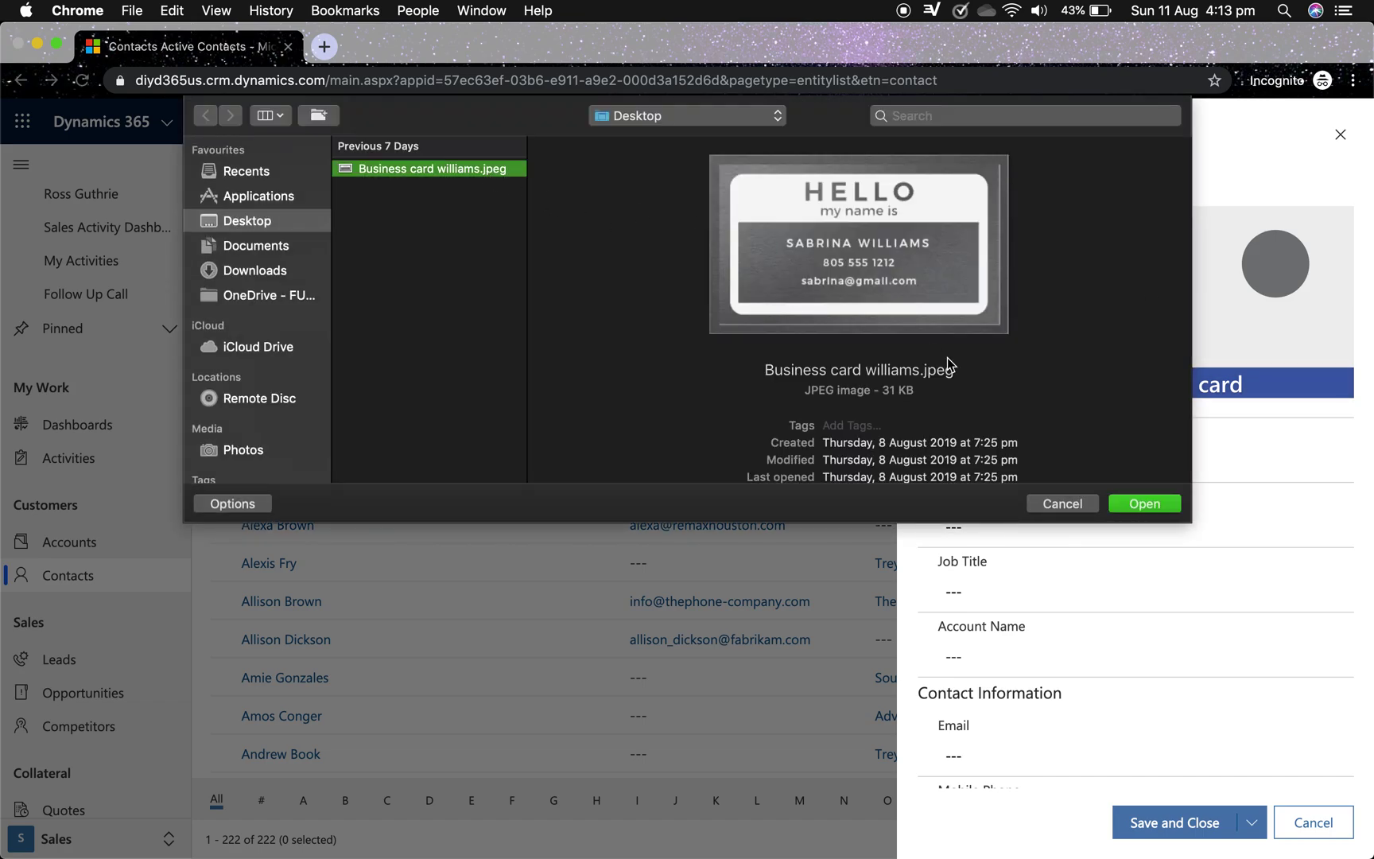
pyautogui.click(1131, 503)
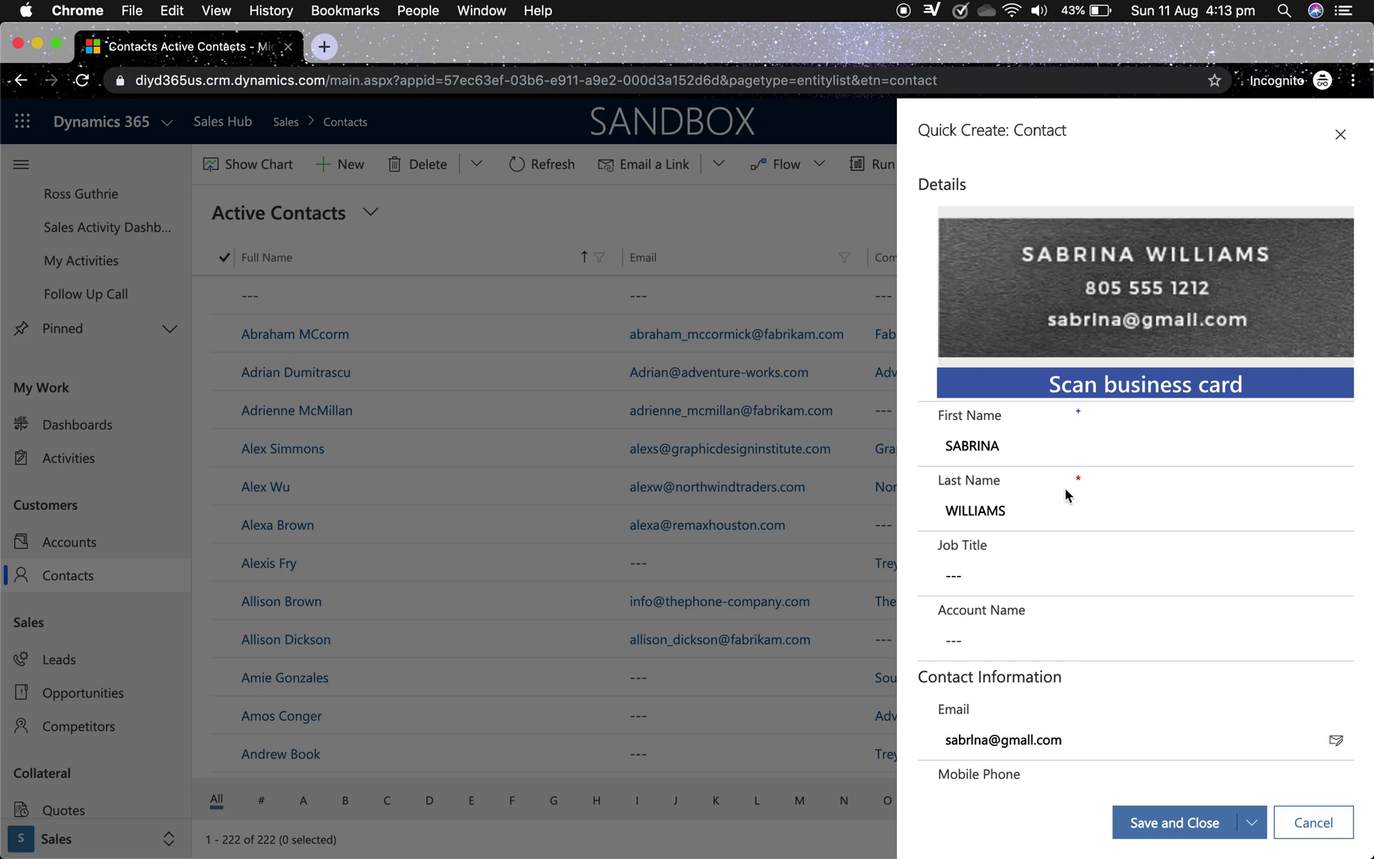
pyautogui.scroll(-3, 1062, 490)
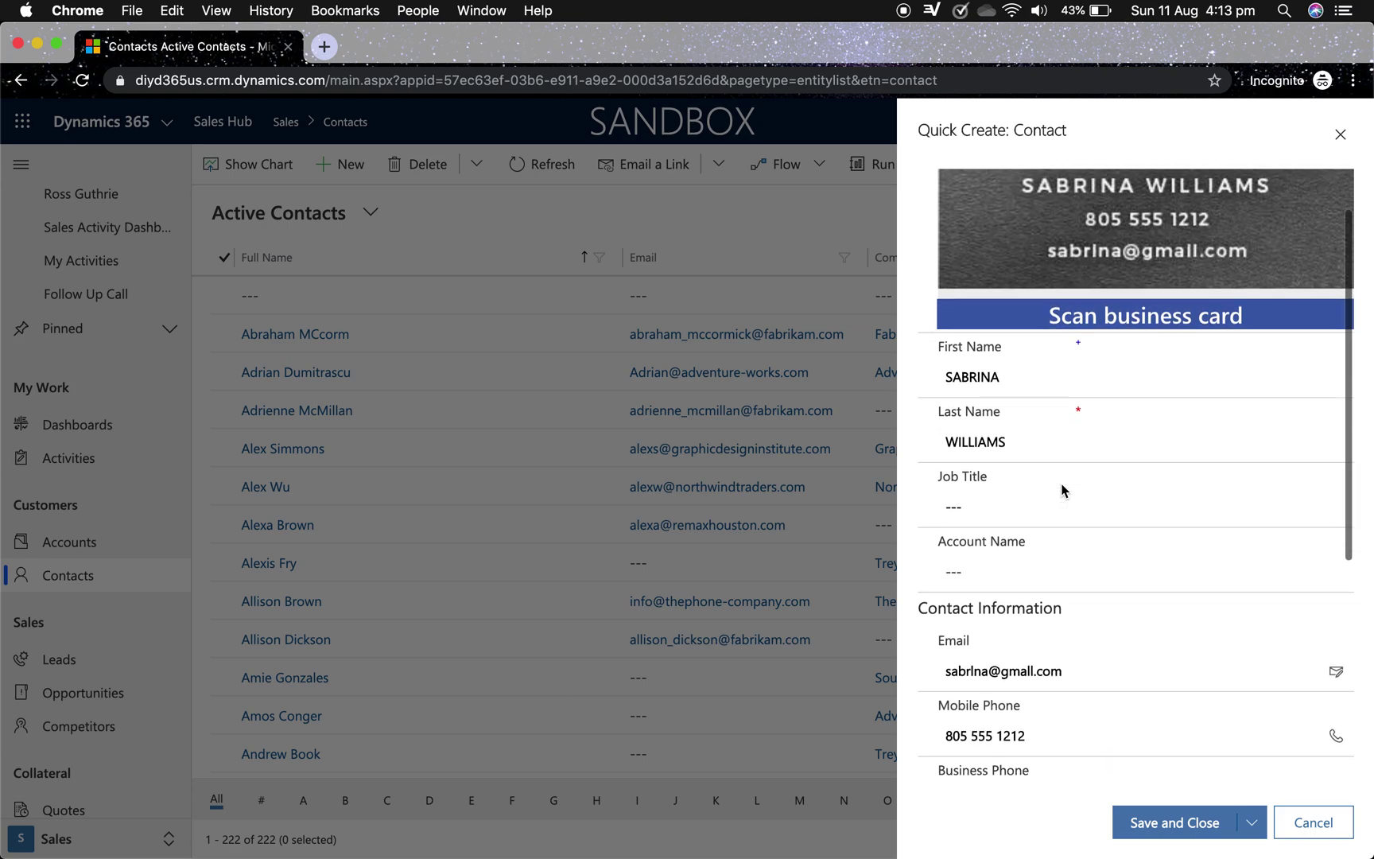
pyautogui.scroll(1, 1061, 483)
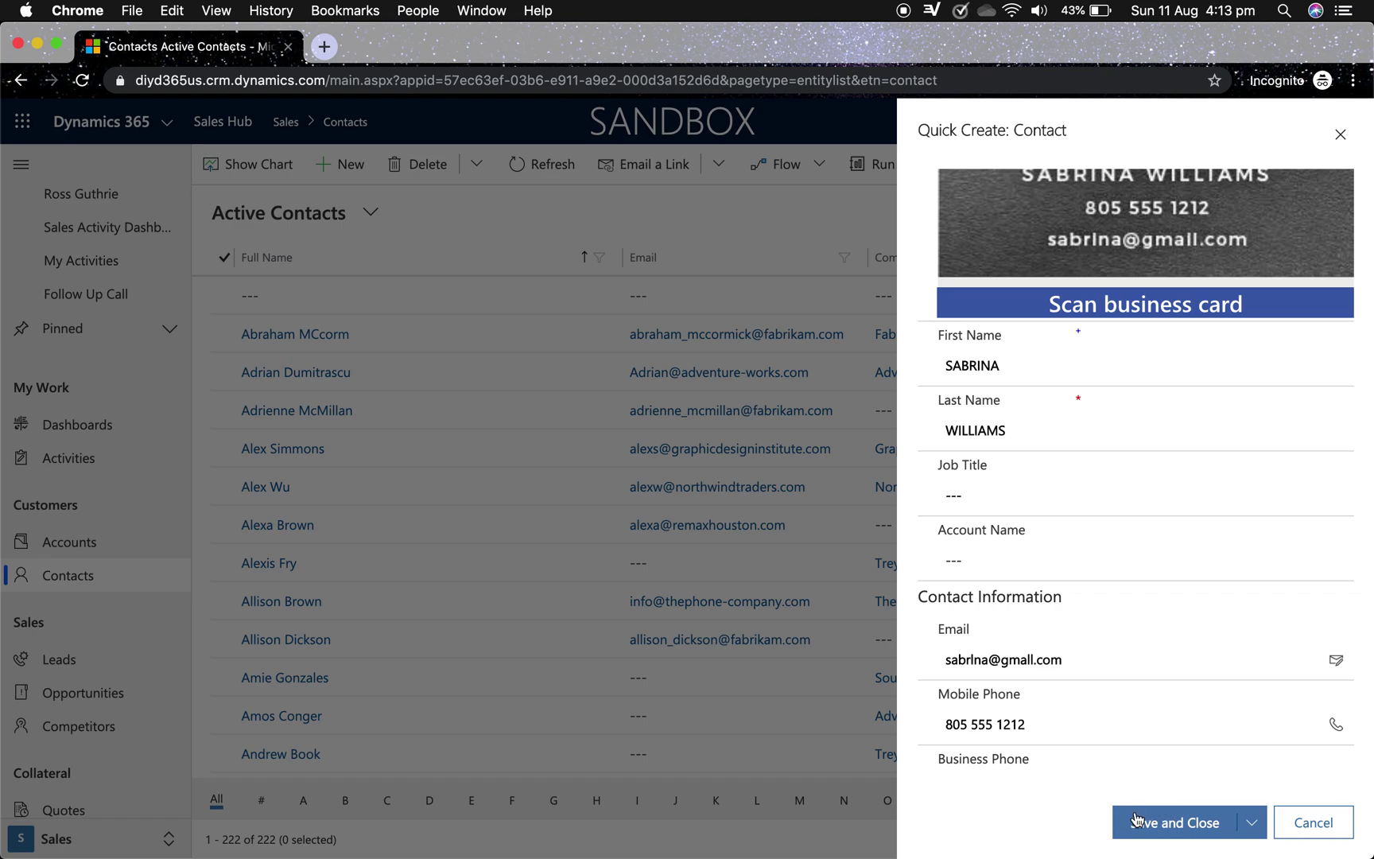
# - Save and close the contact, then open its record down to the stored business card image
pyautogui.click(1254, 830)
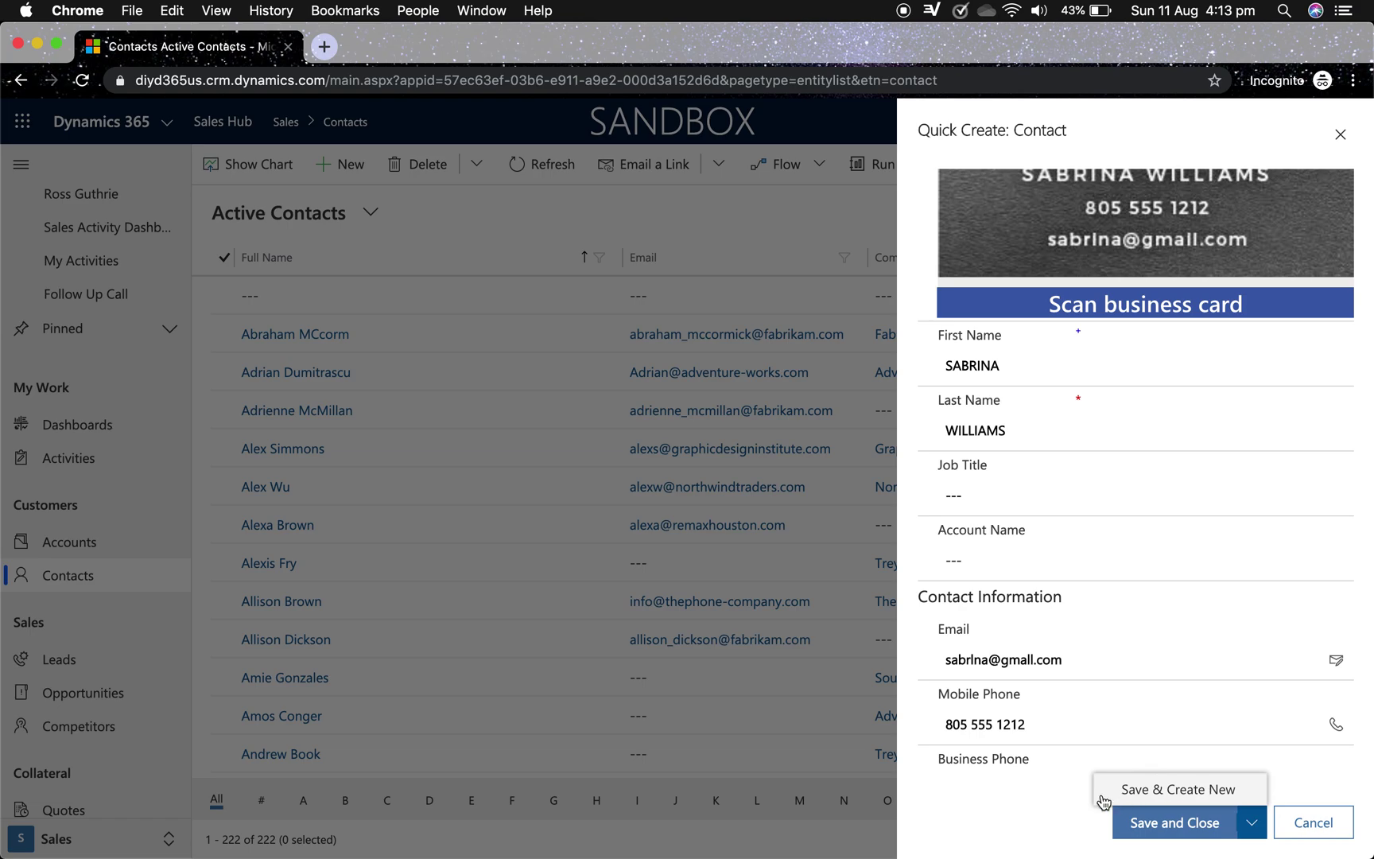
pyautogui.click(1136, 827)
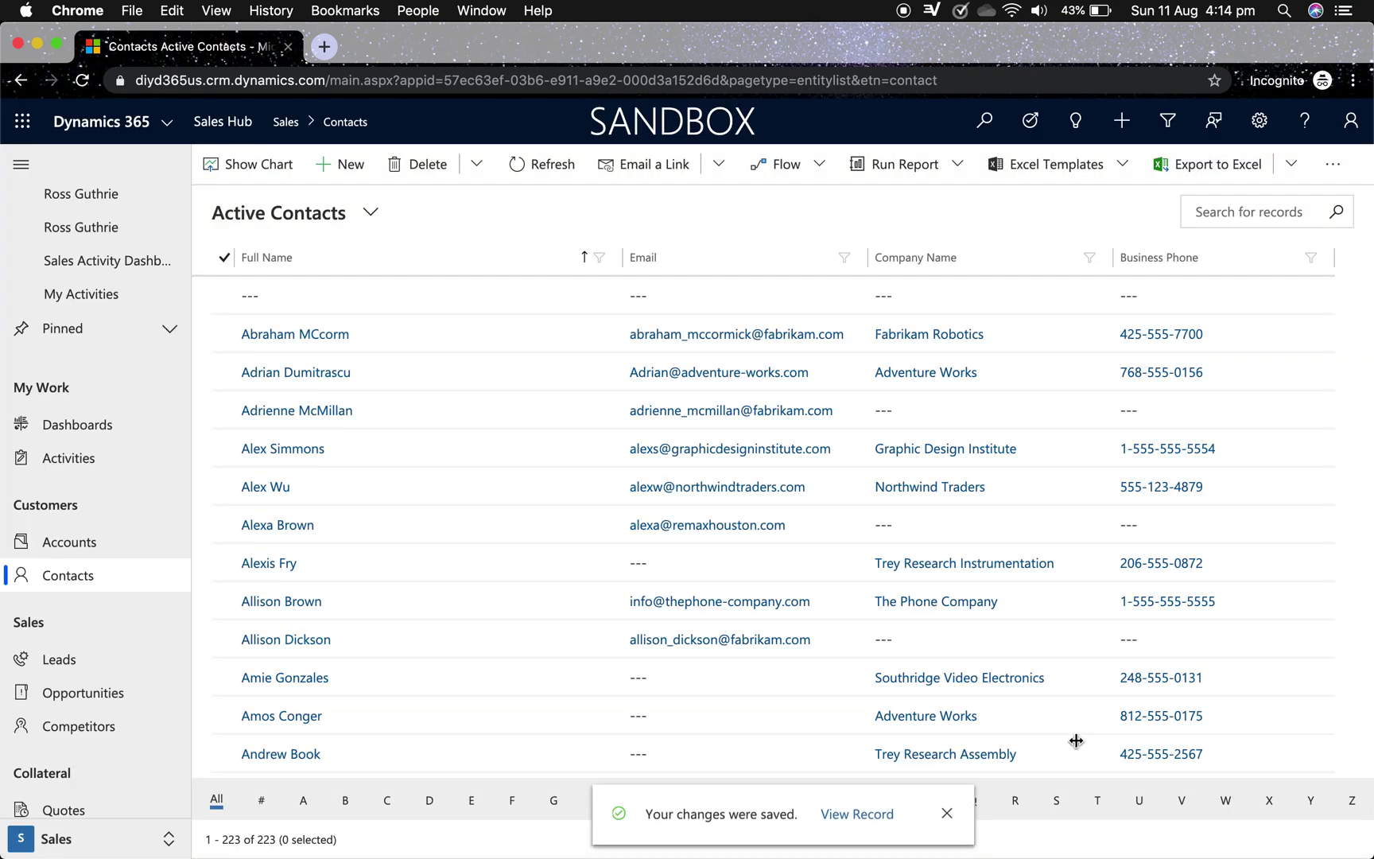
pyautogui.click(848, 819)
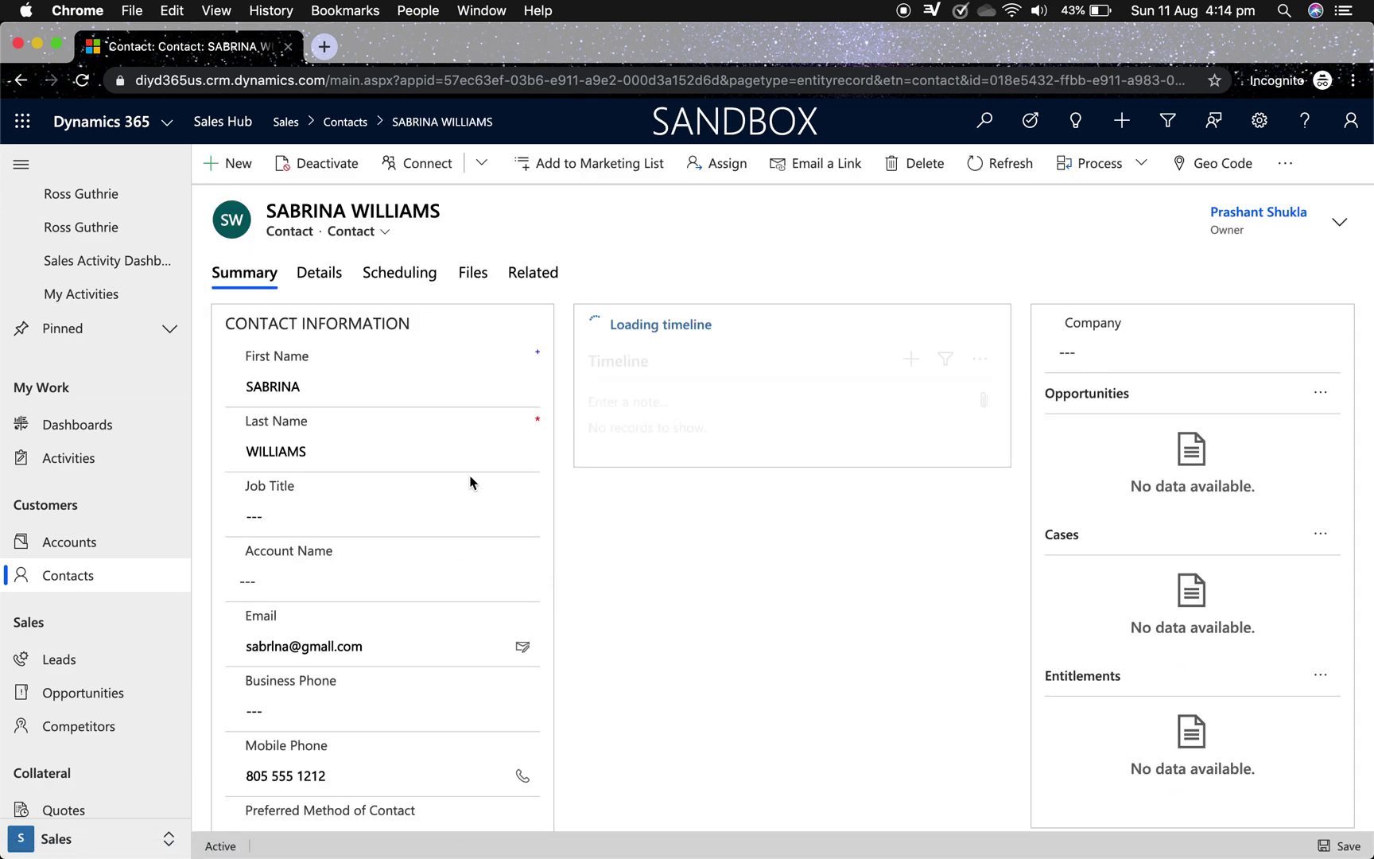
pyautogui.scroll(-10, 472, 496)
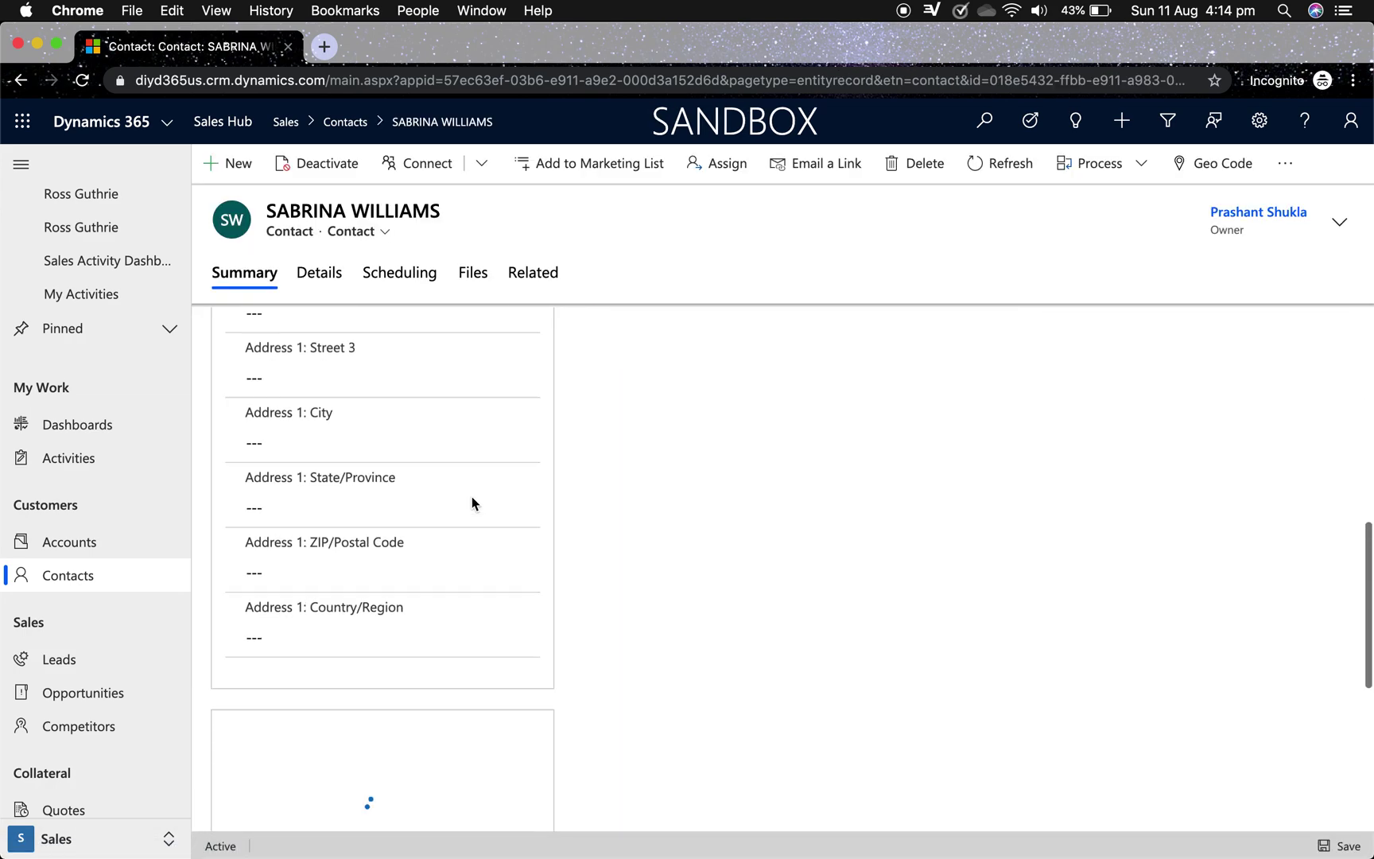
pyautogui.scroll(-5, 472, 496)
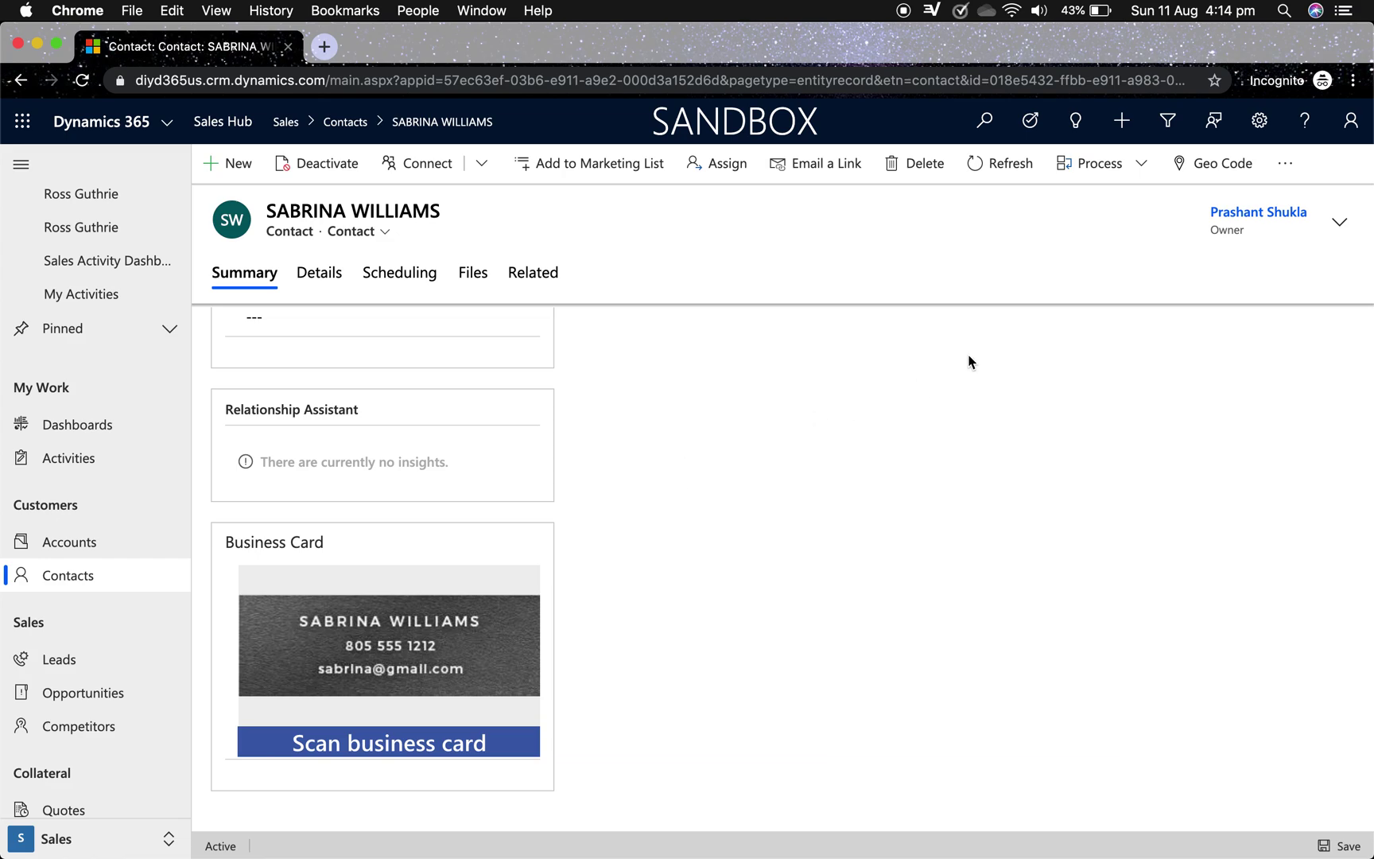
pyautogui.click(1260, 132)
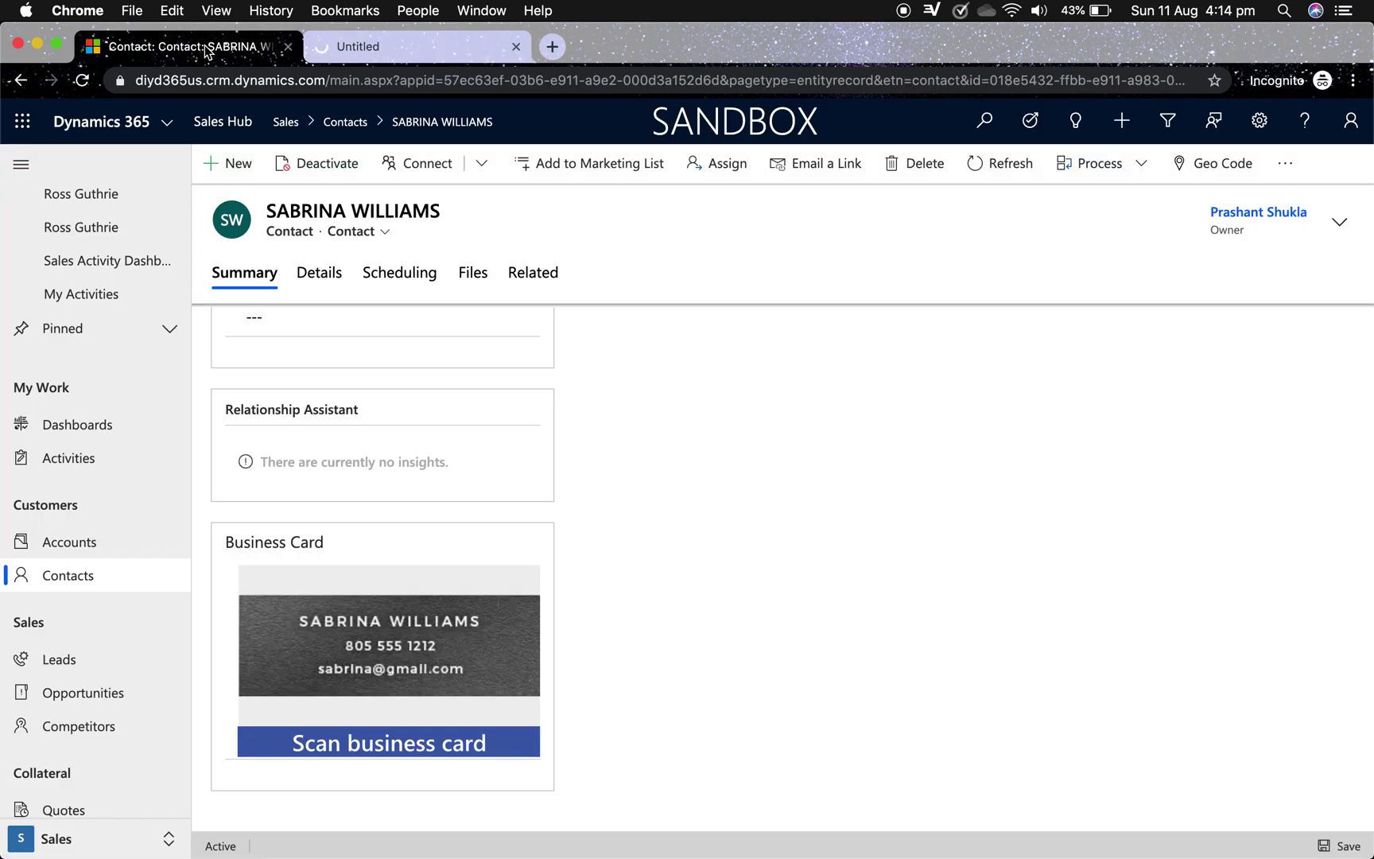
# - Start a Quick Create lead and scan Business card williams.jpeg into it
pyautogui.click(1122, 121)
pyautogui.click(1193, 408)
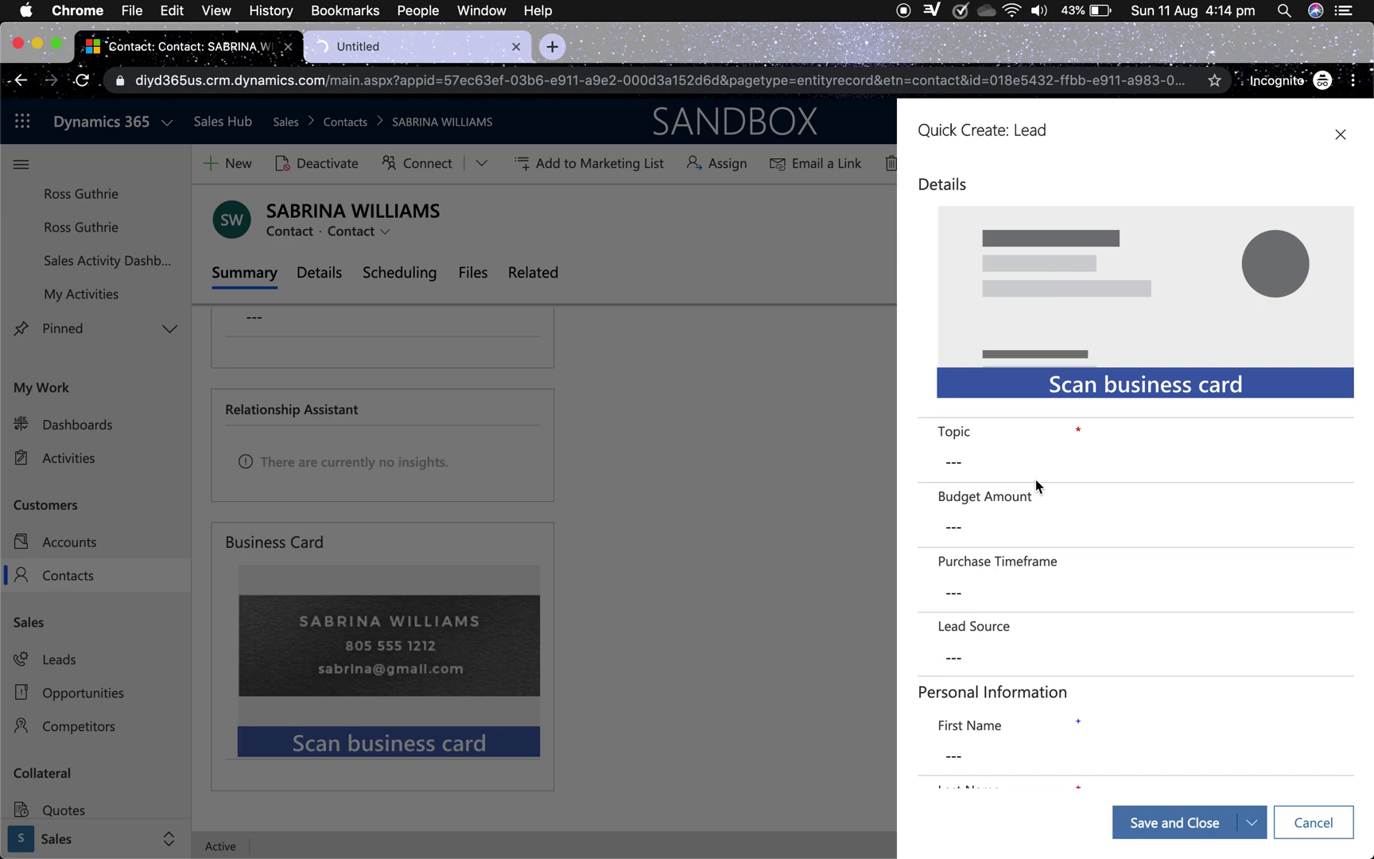
pyautogui.click(1123, 325)
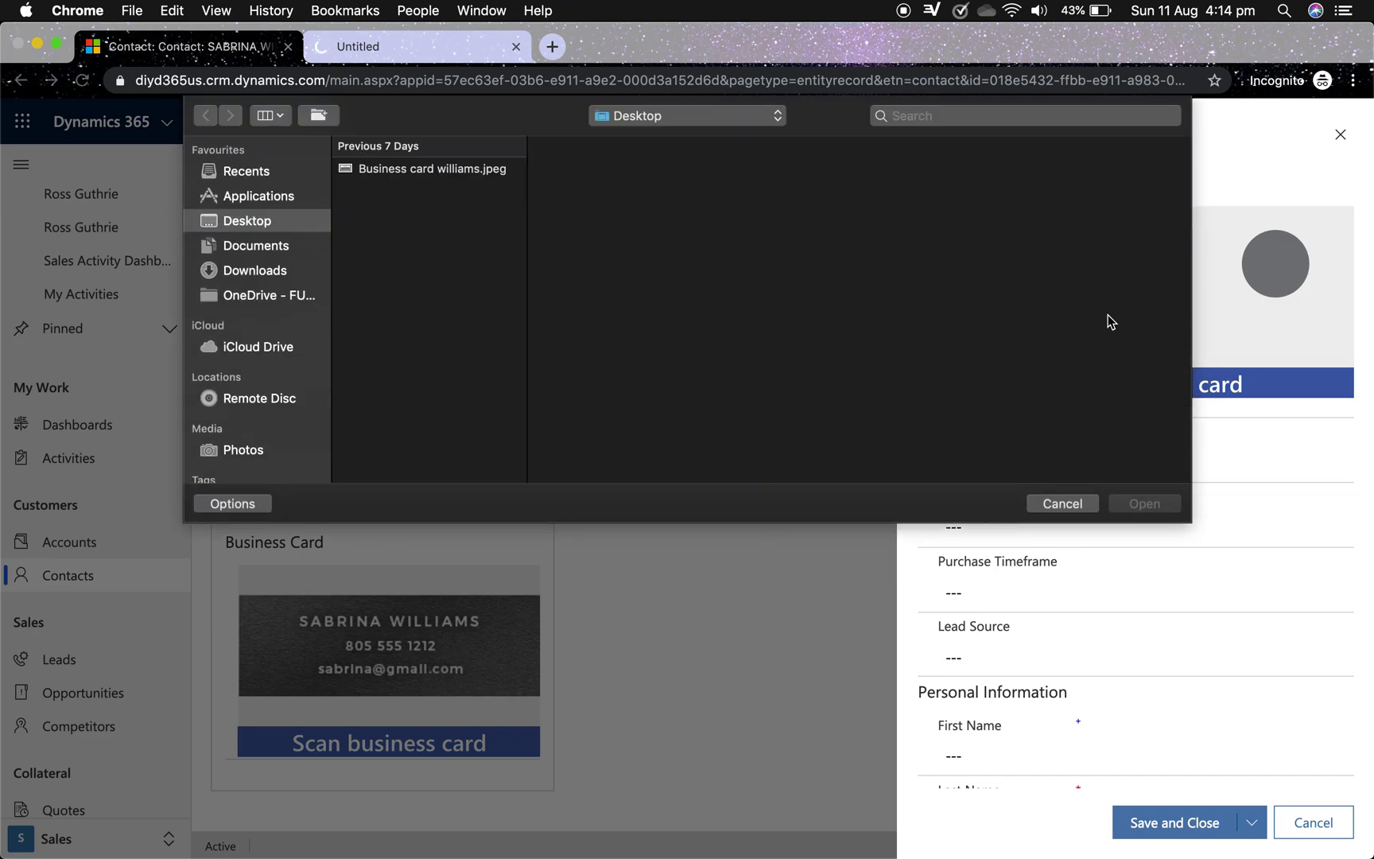
pyautogui.click(477, 169)
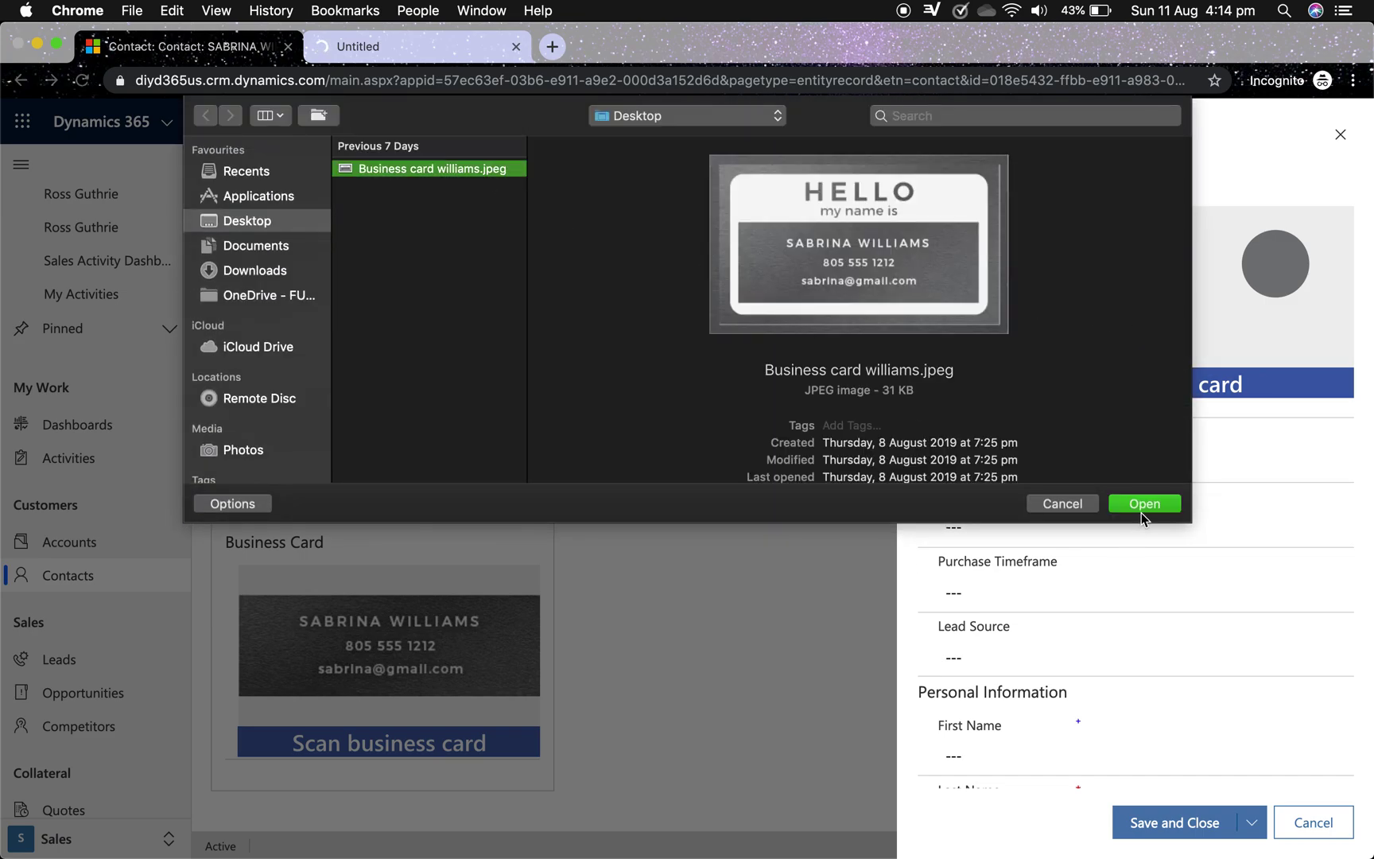
pyautogui.click(1143, 507)
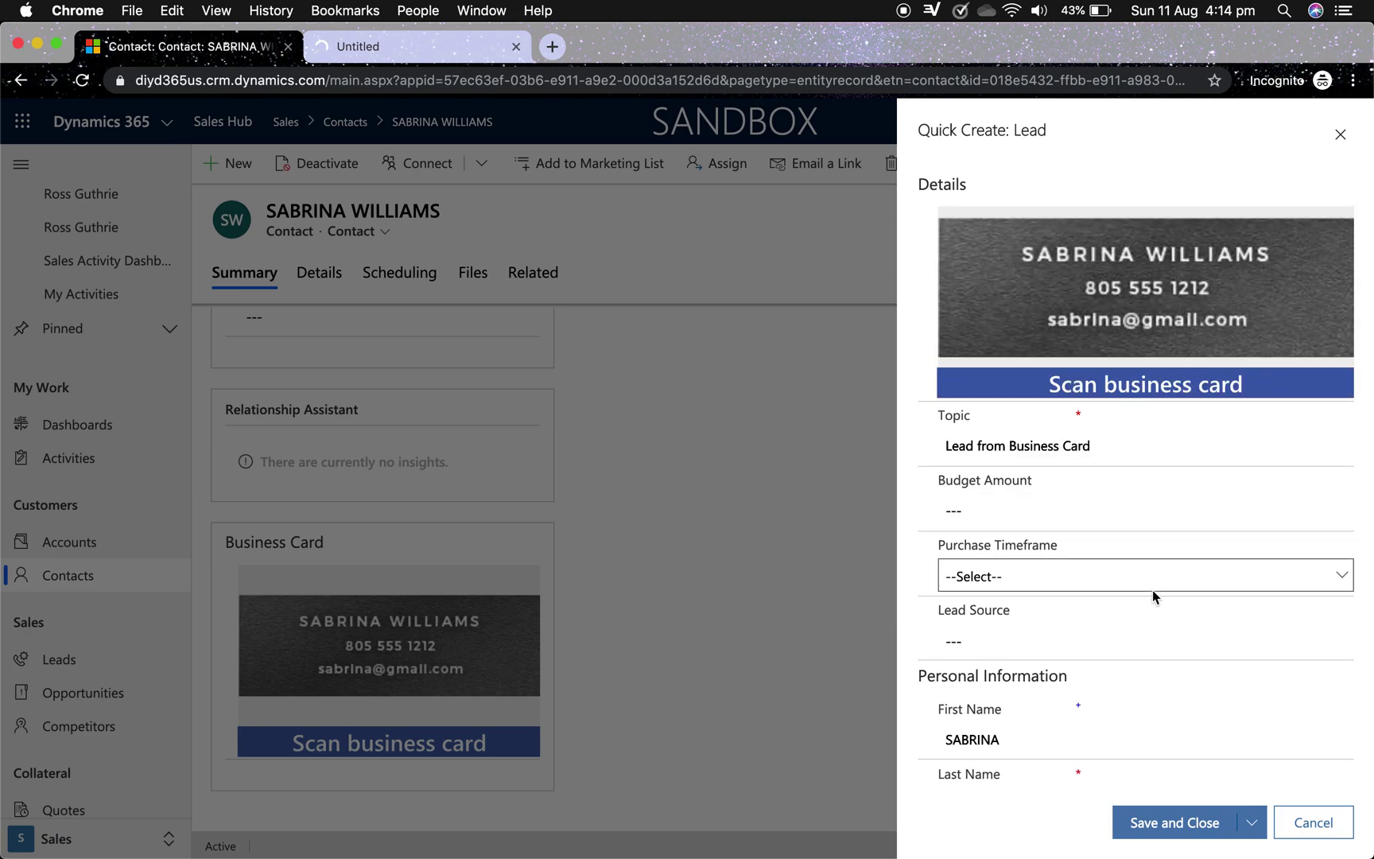
# - Review the auto-filled lead fields, with topic 'Lead from Business Card', and save it
pyautogui.scroll(-1, 1154, 597)
pyautogui.scroll(-6, 1154, 596)
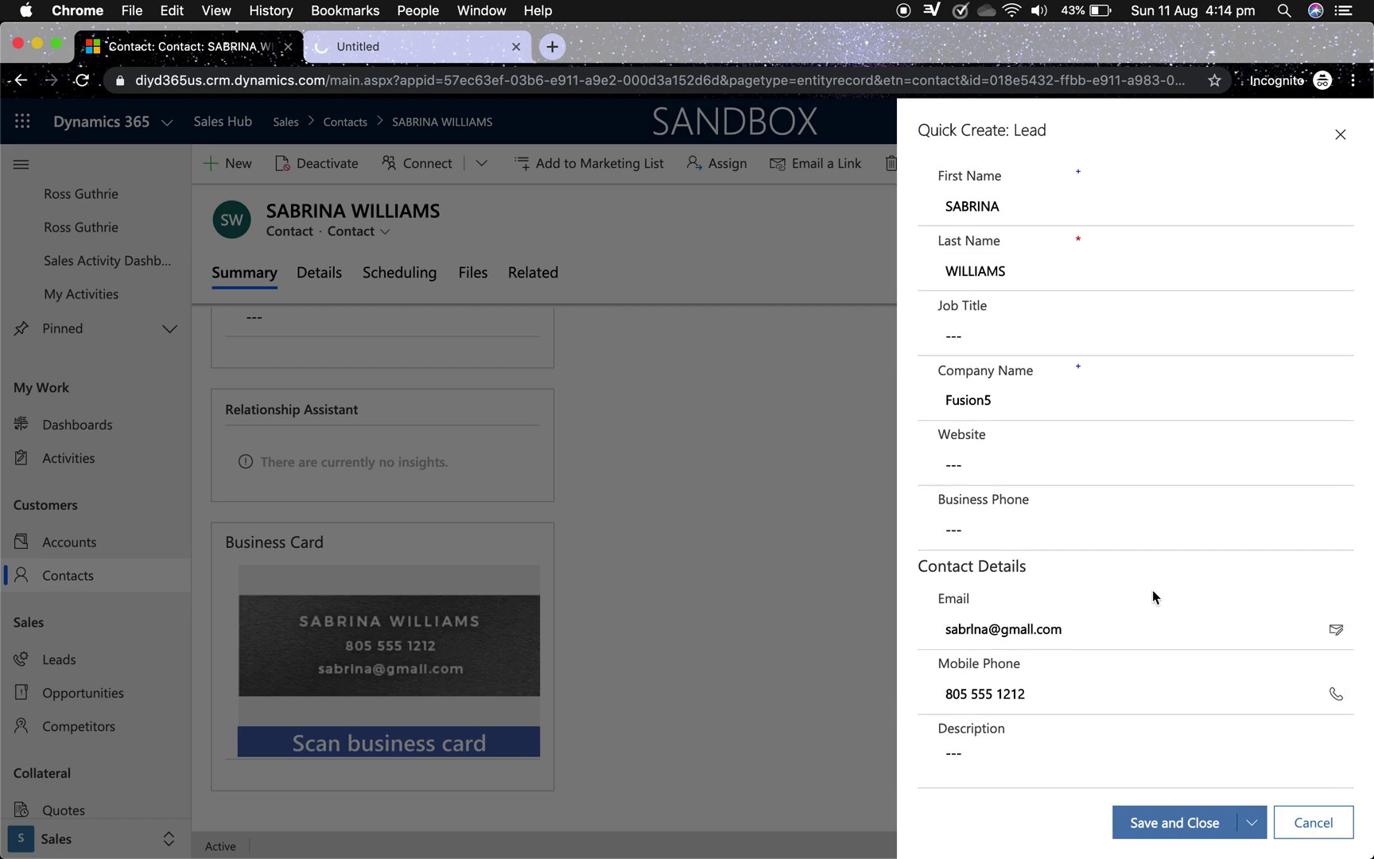
pyautogui.scroll(7, 1155, 596)
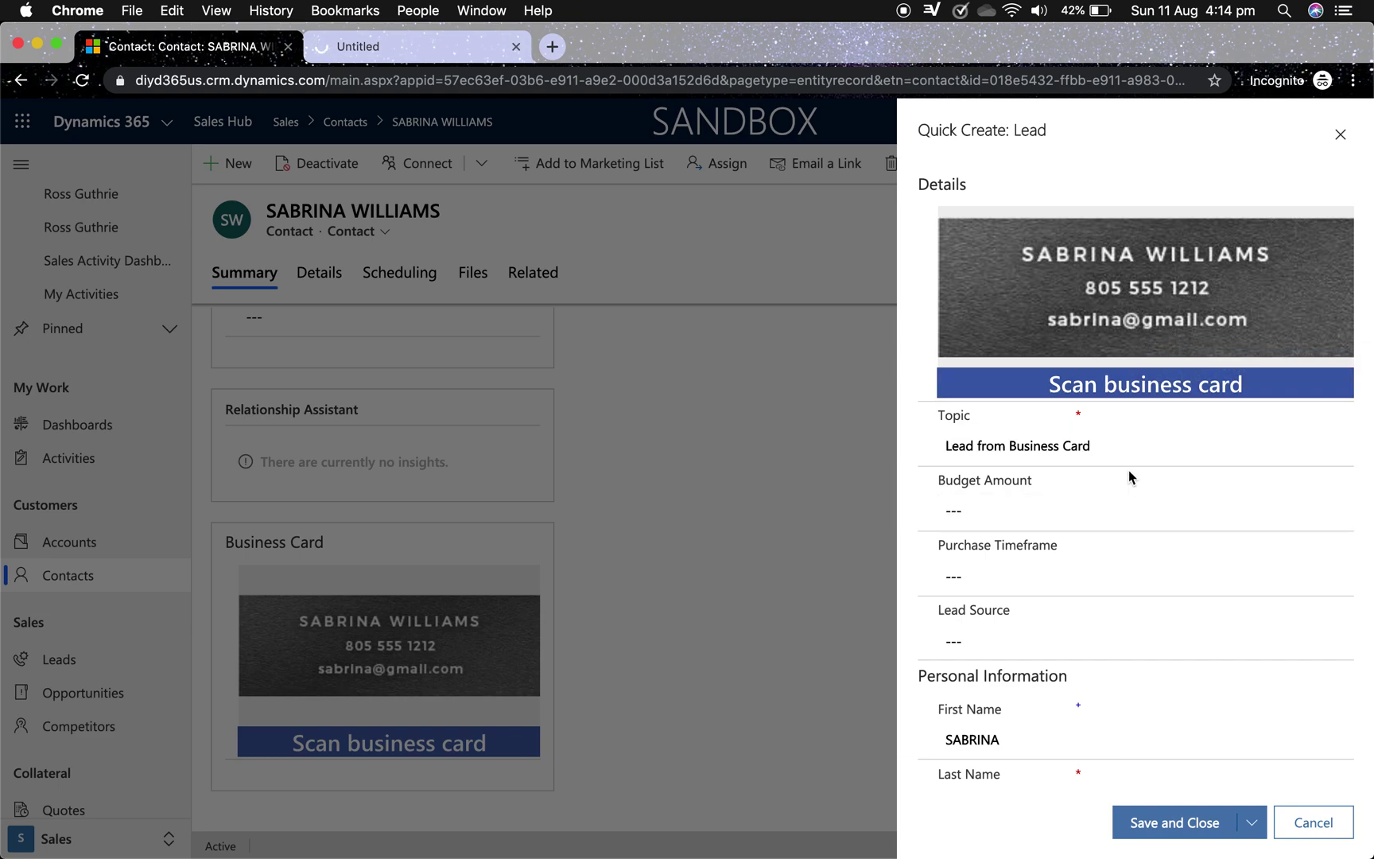
pyautogui.click(1176, 839)
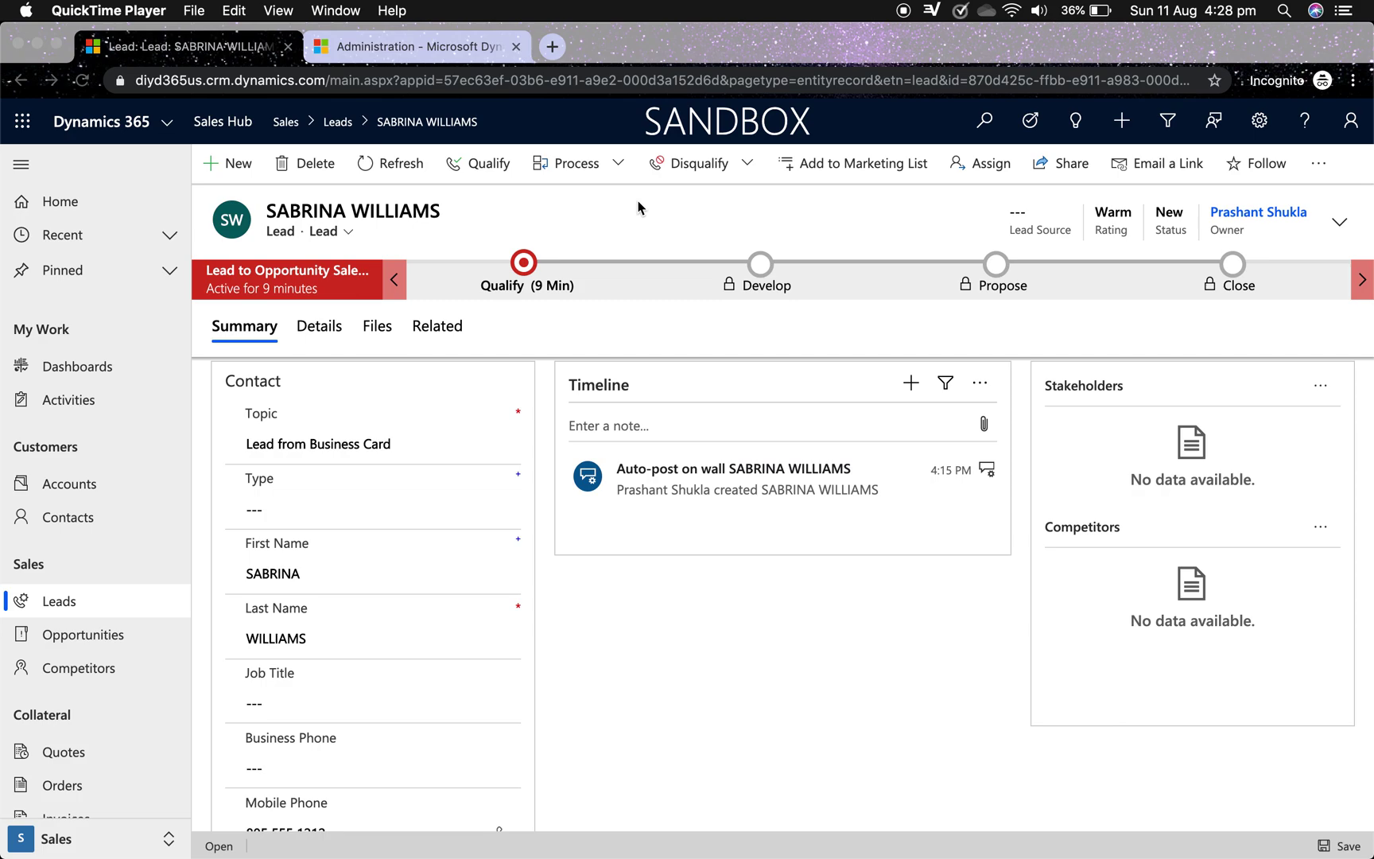
# - Review the lead's scanned name, phone, email and stored card image, then bring up System Settings
pyautogui.scroll(-4, 485, 730)
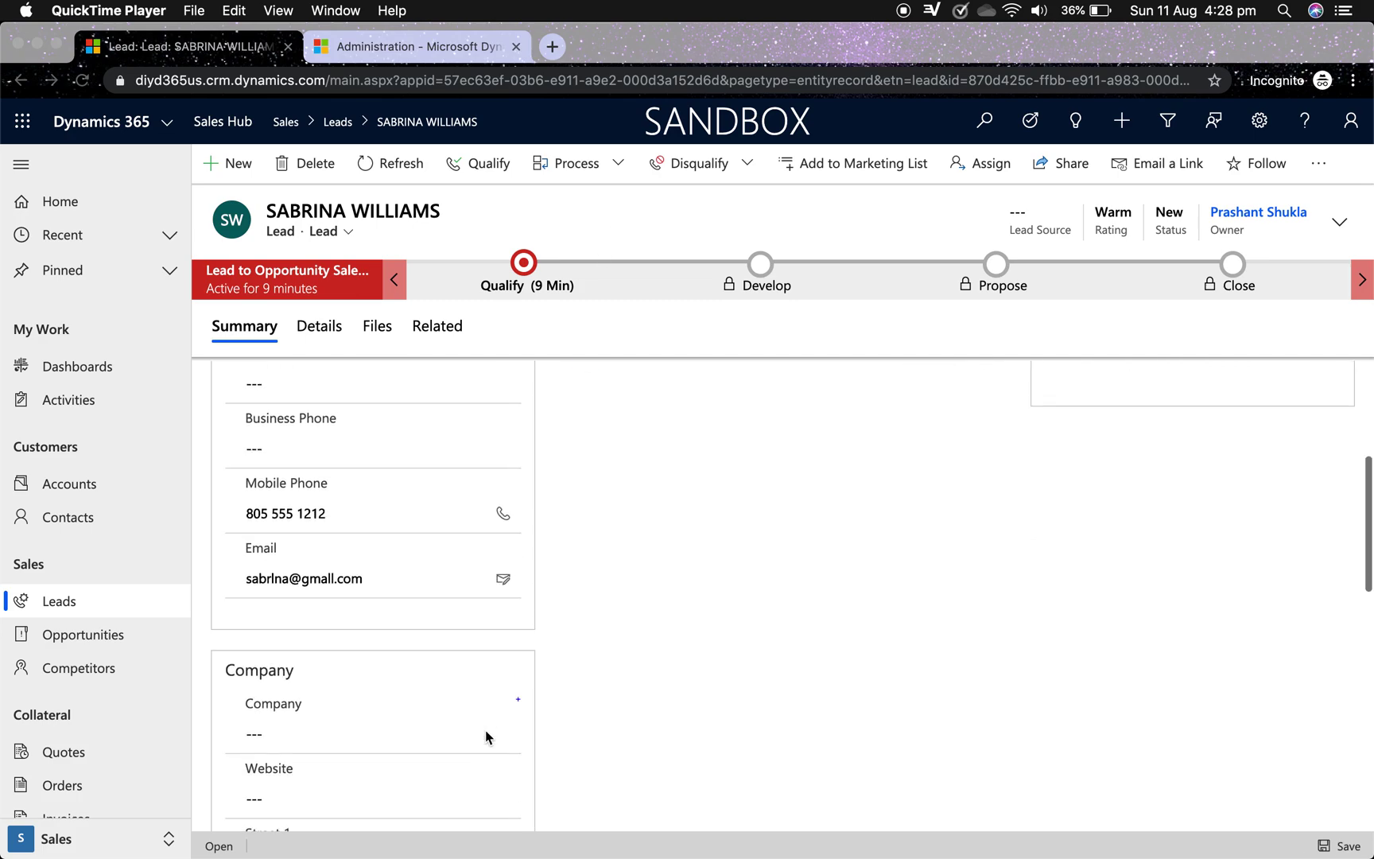
pyautogui.scroll(-10, 485, 731)
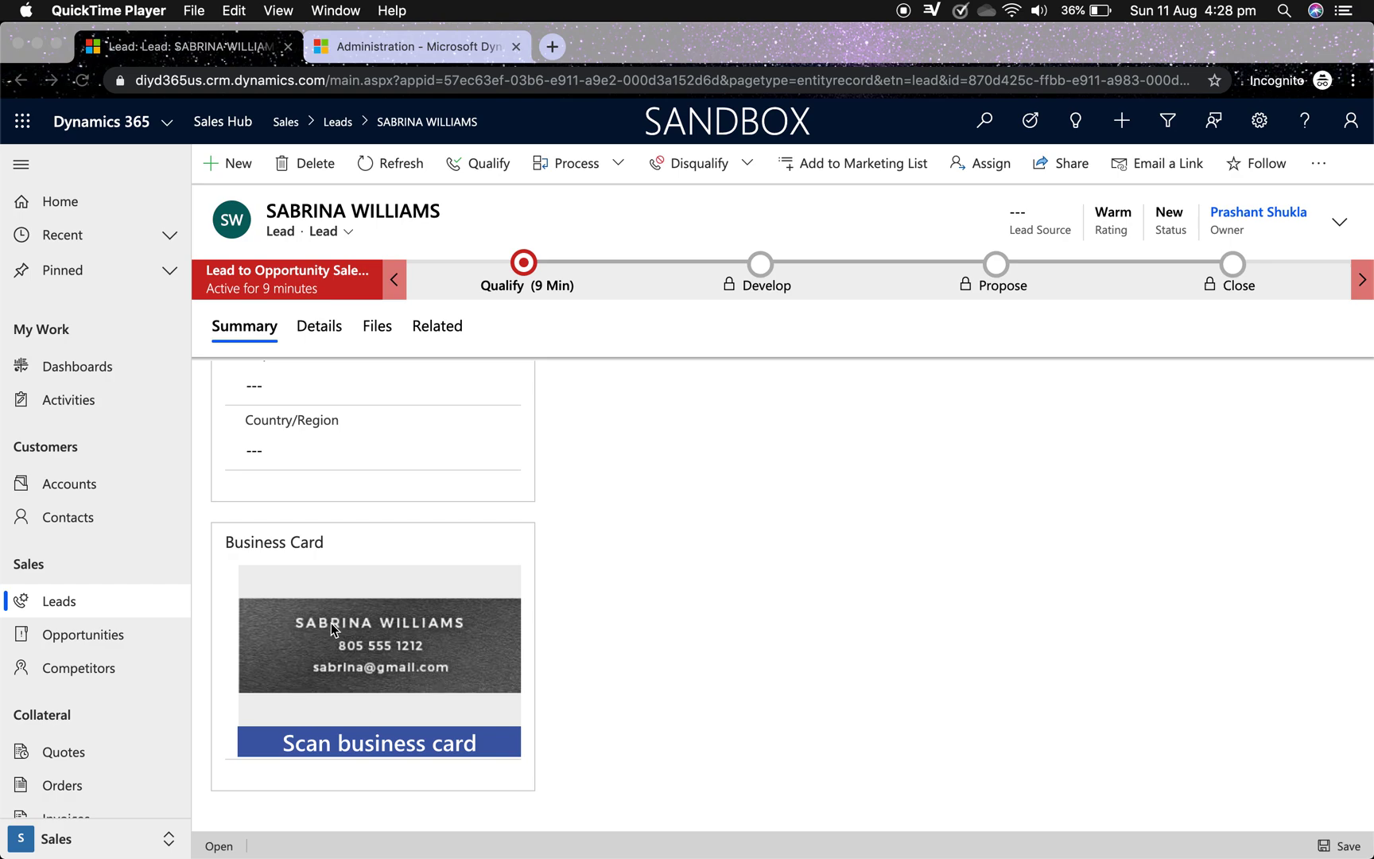
pyautogui.scroll(2, 536, 506)
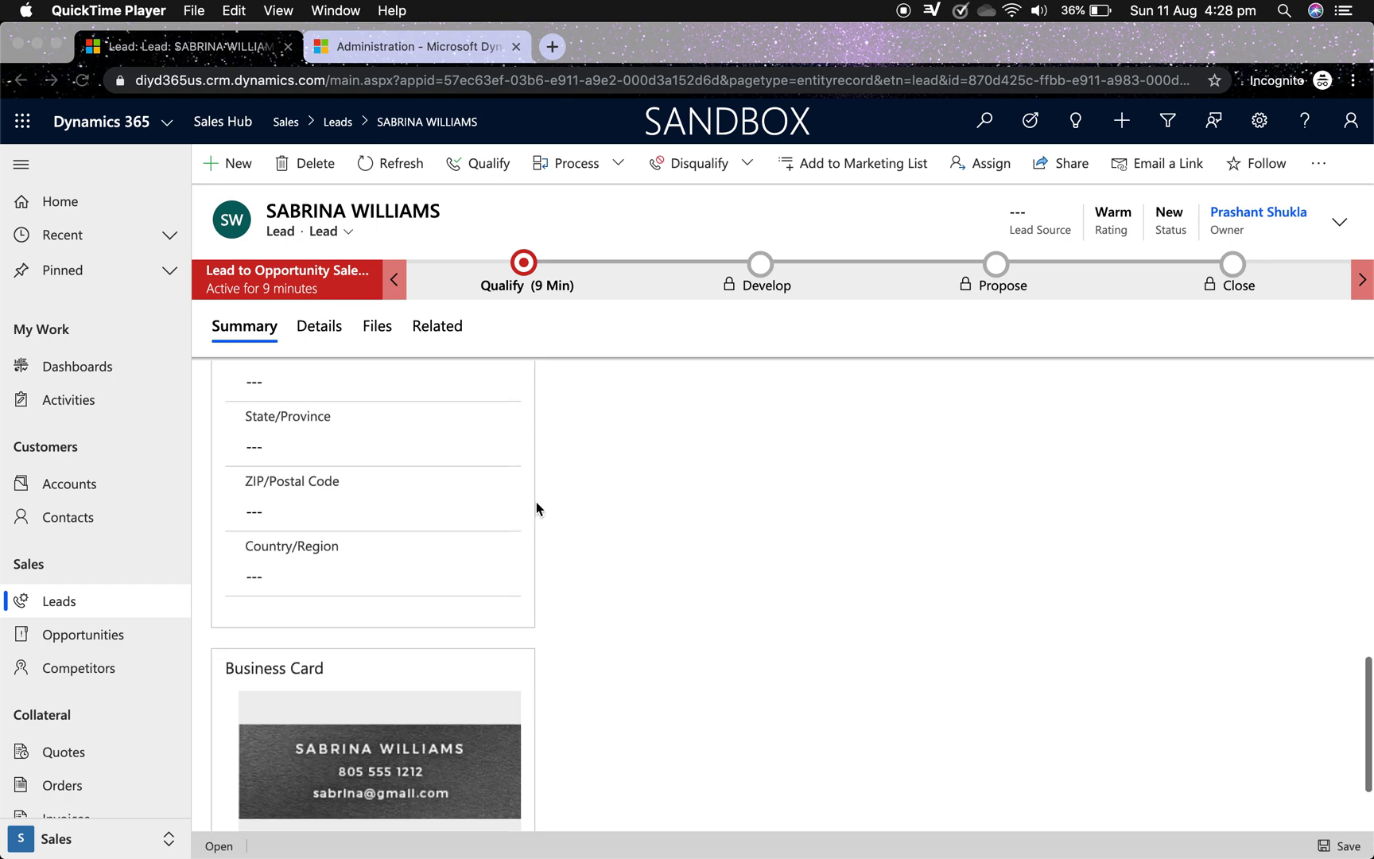
pyautogui.scroll(7, 537, 503)
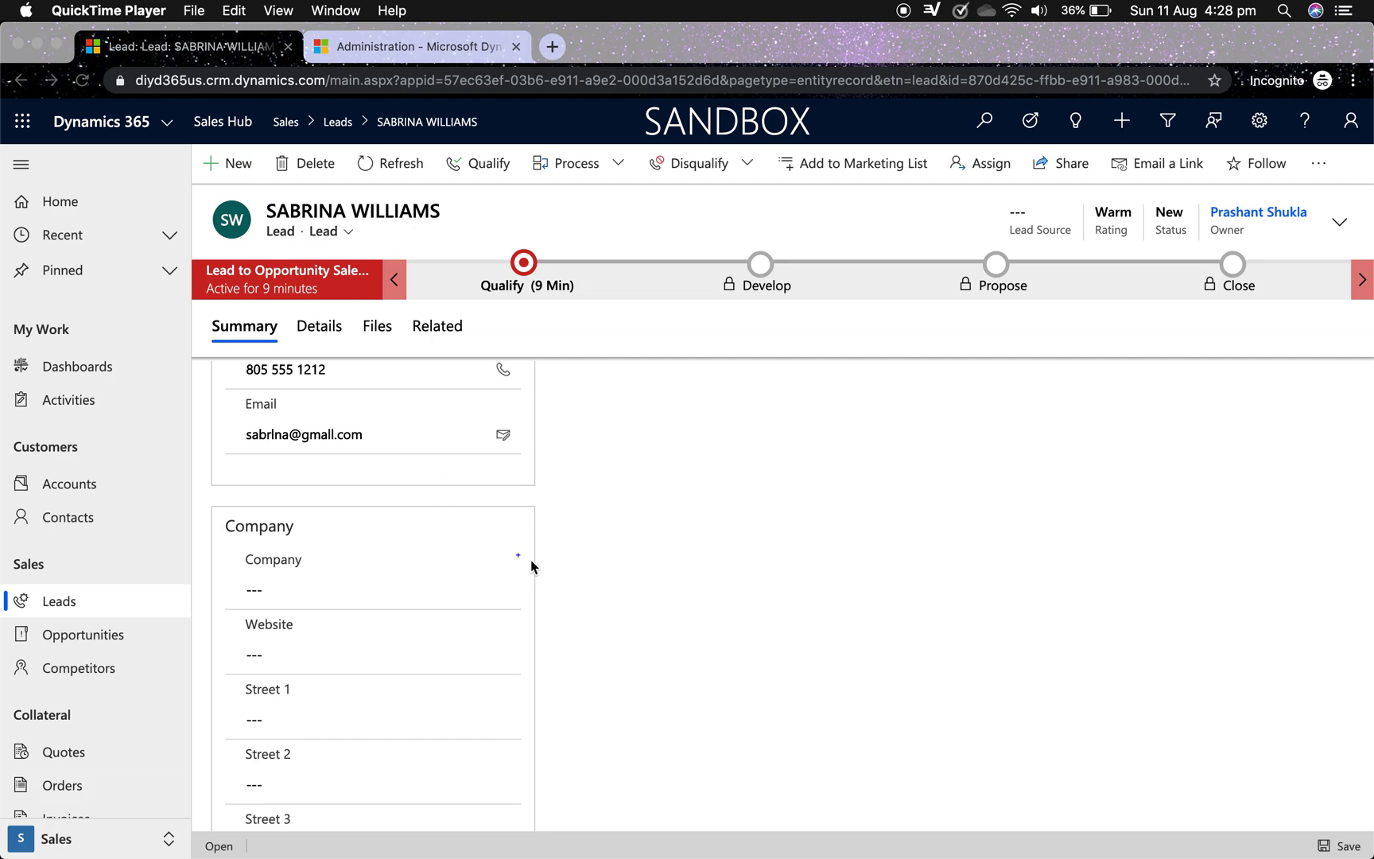
pyautogui.scroll(-4, 531, 566)
pyautogui.scroll(10, 533, 566)
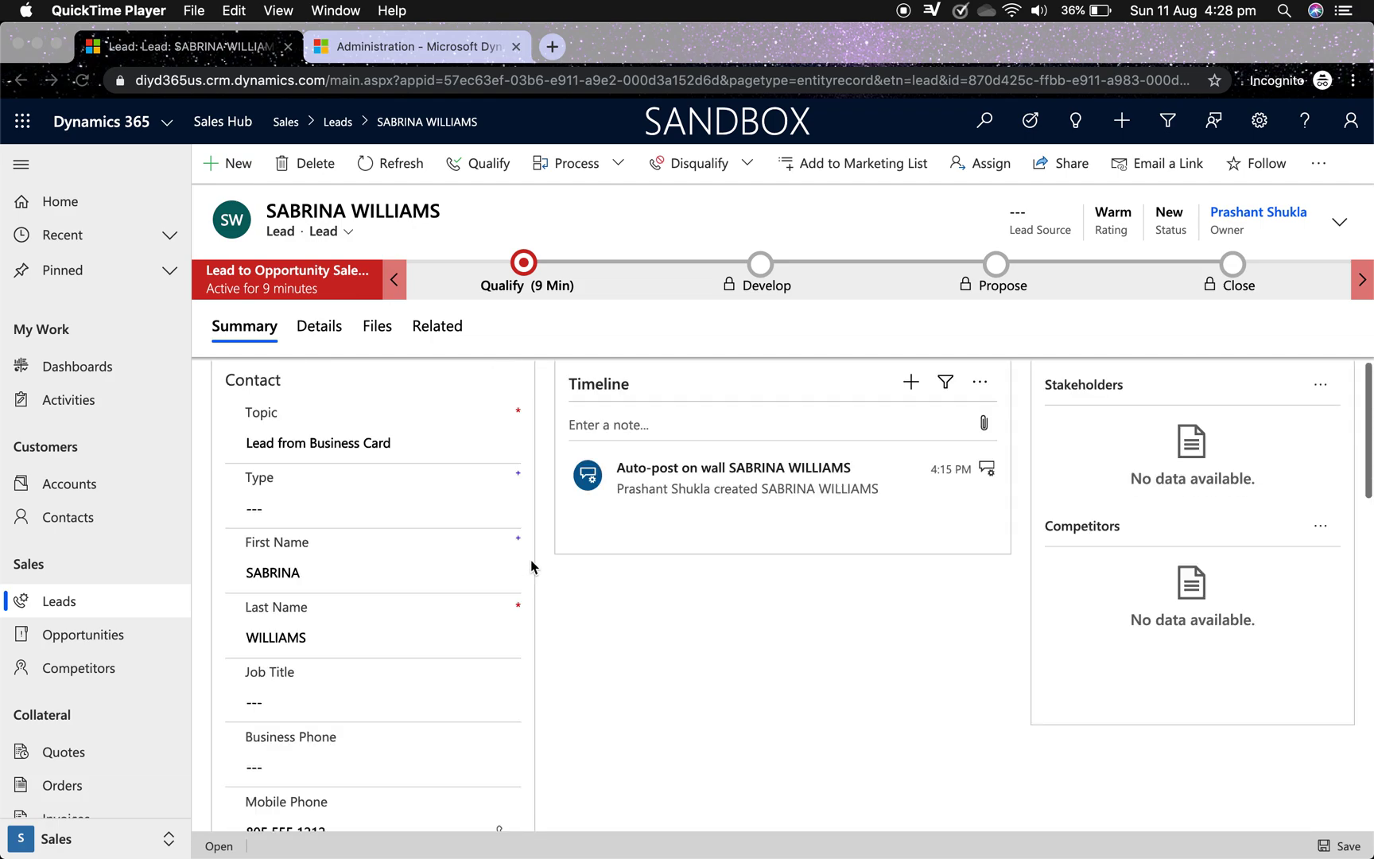
pyautogui.click(385, 46)
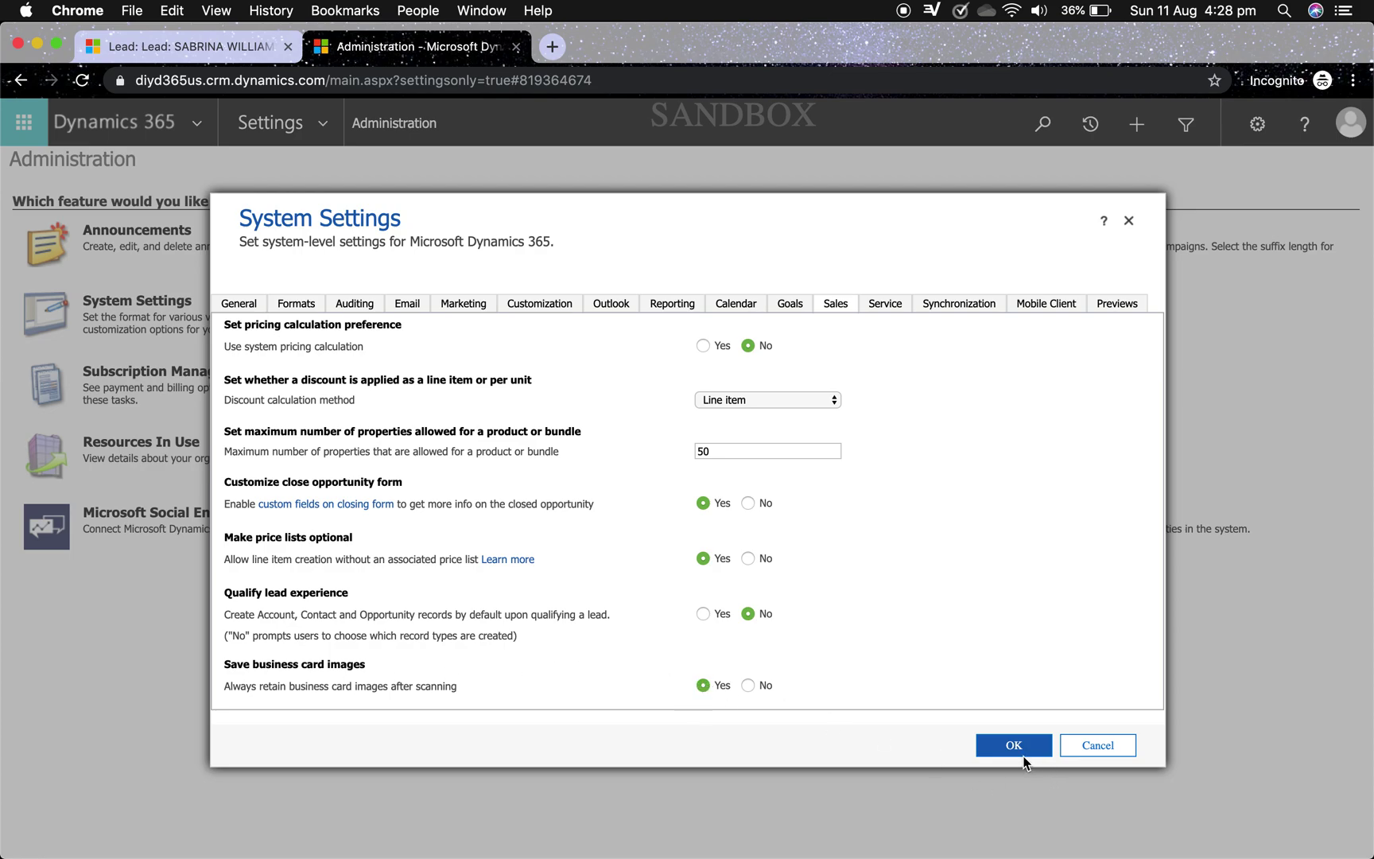
# - Return to the browser tab with the 'Lead from Business Card' lead record
pyautogui.click(213, 45)
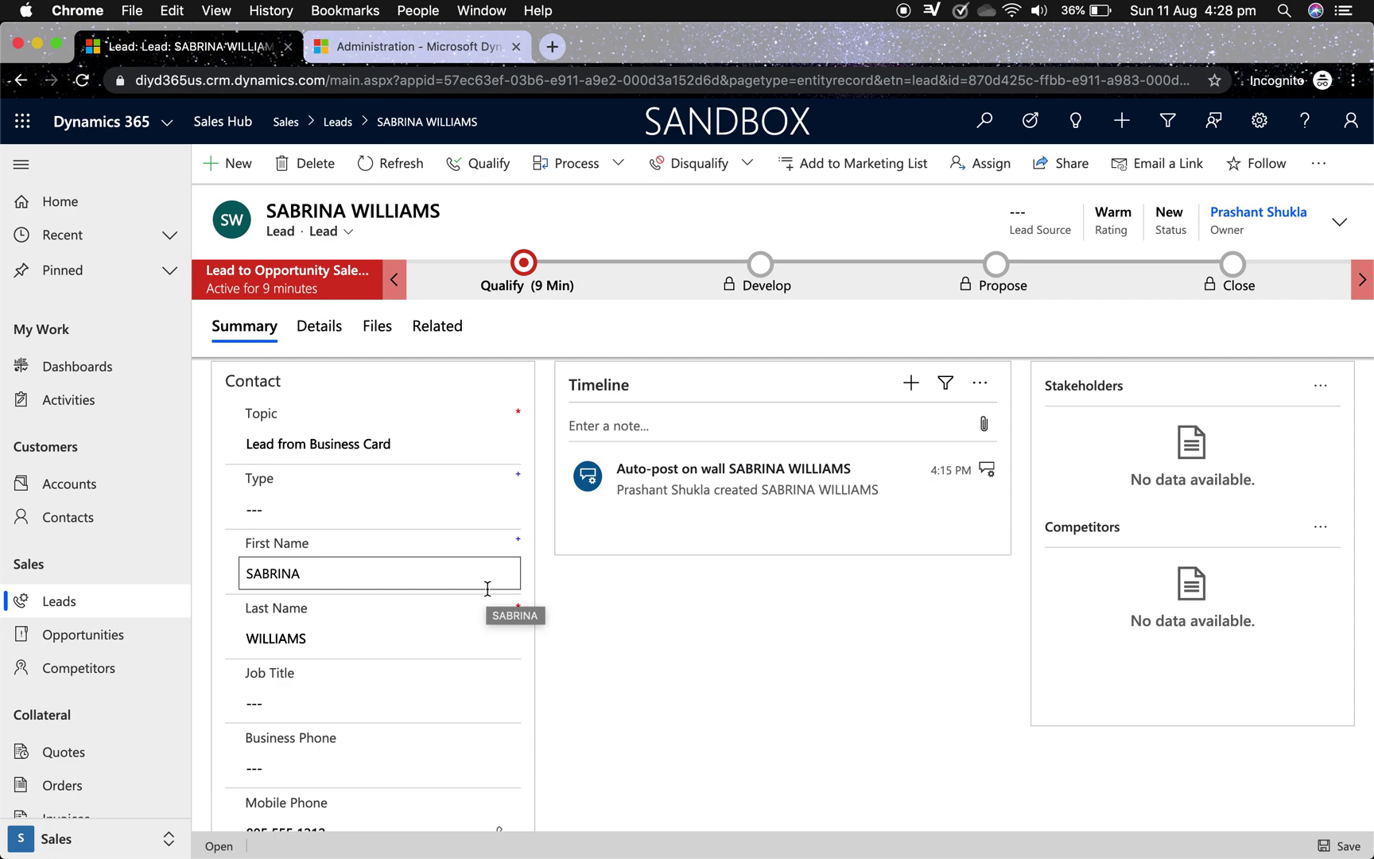
# - Open 'Business Card Scanner Mobile view.mov' from QuickTime Player's recent items and play it
pyautogui.press('F11')
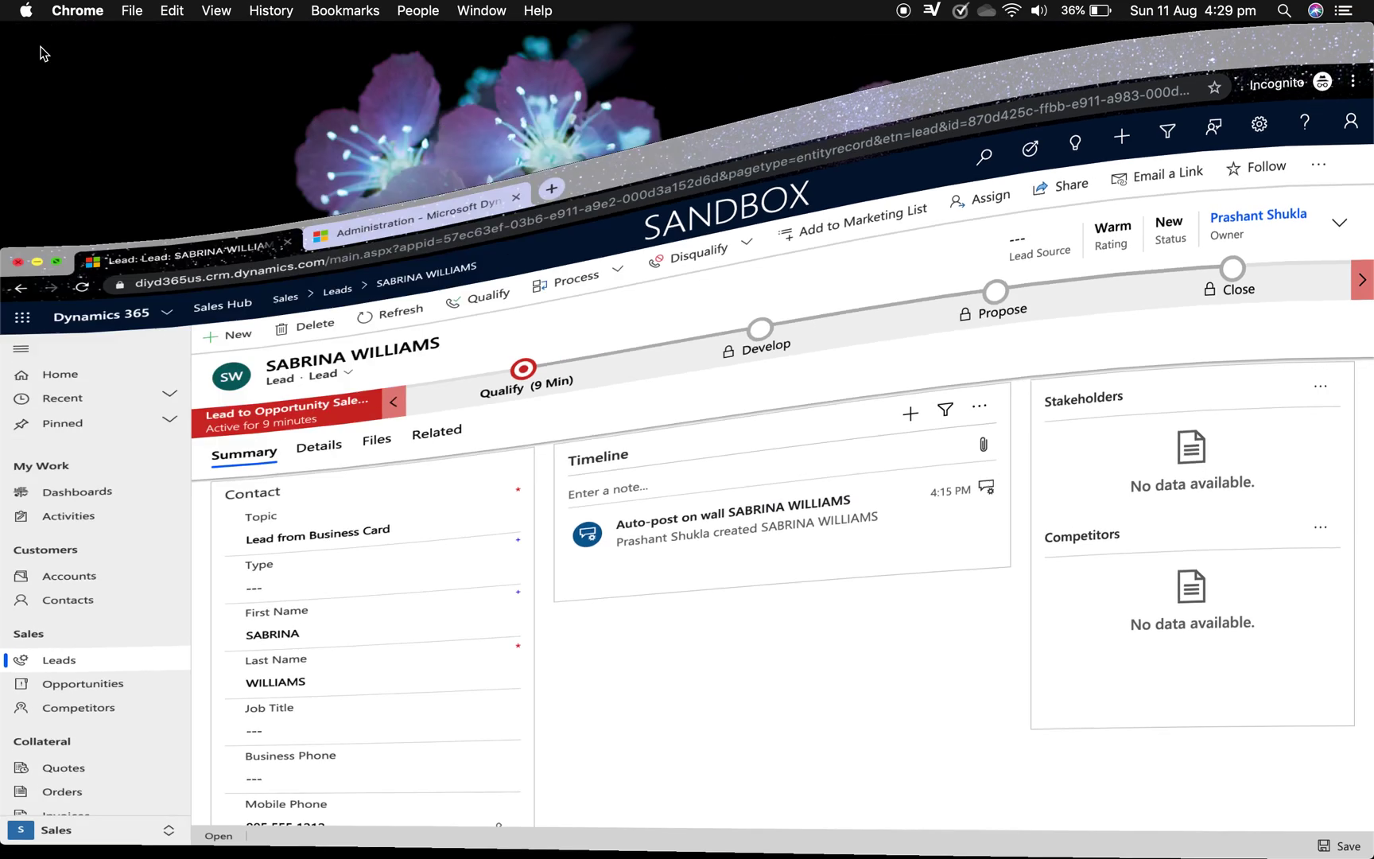
pyautogui.moveTo(3, 311)
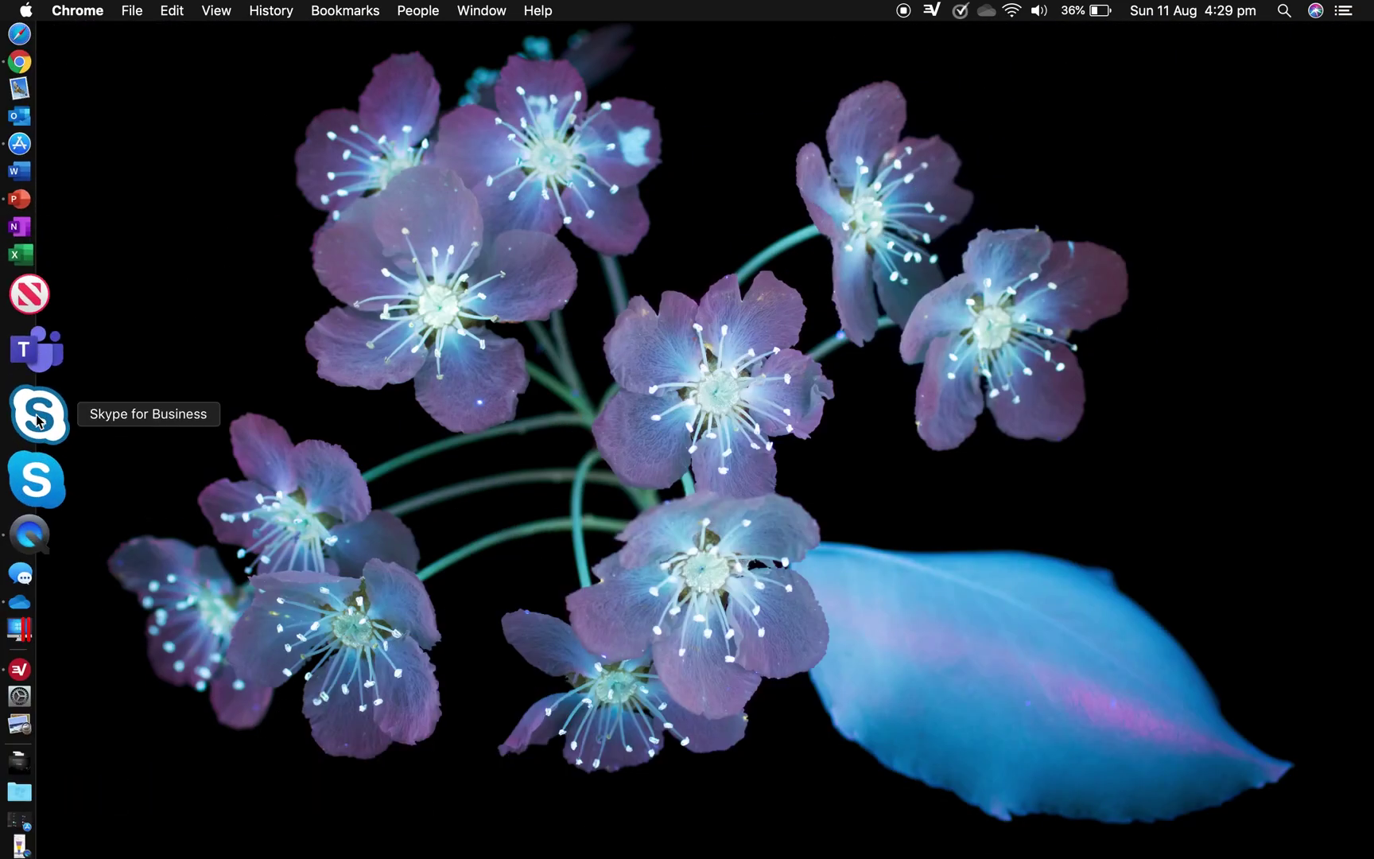
pyautogui.rightClick(42, 481)
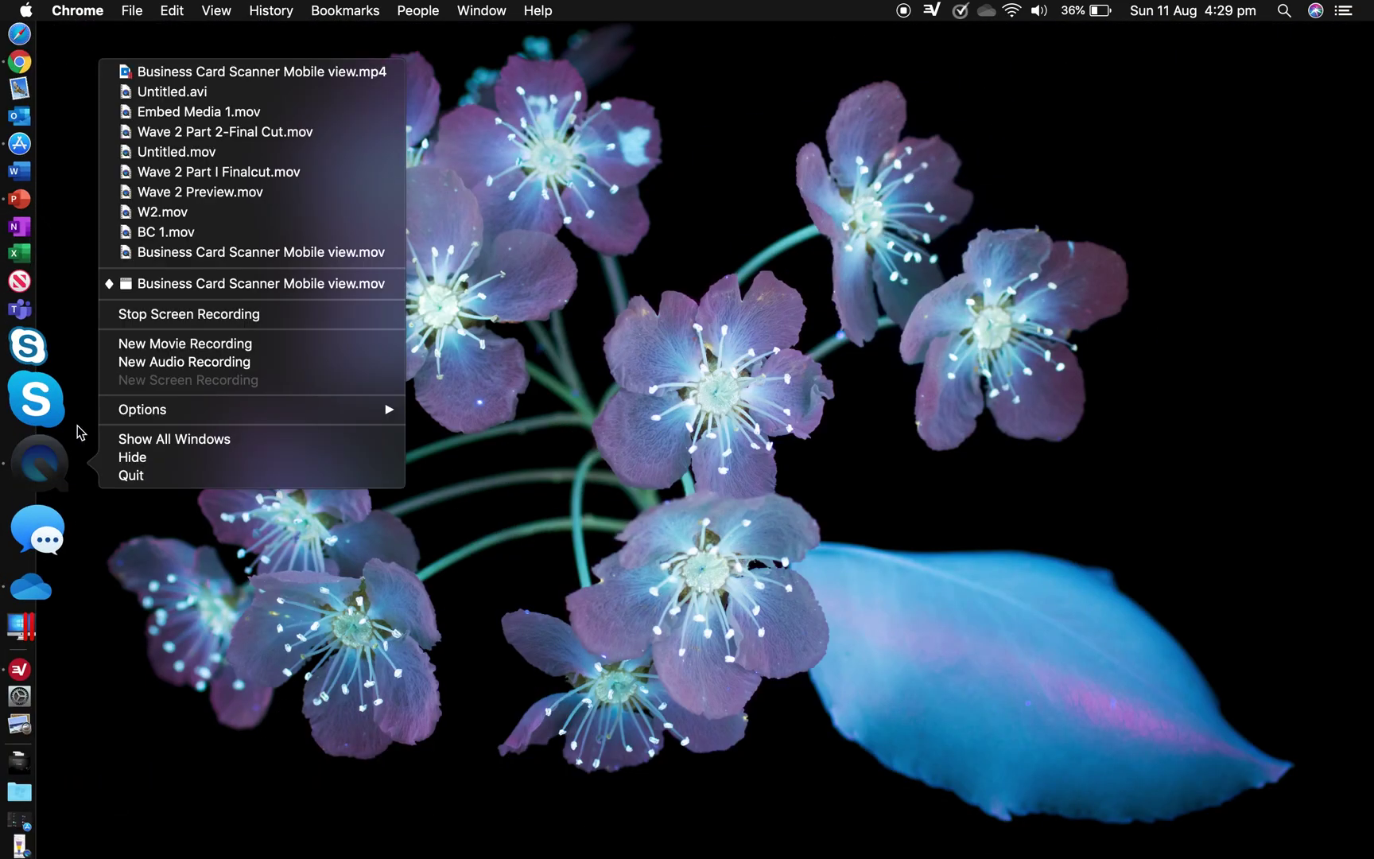
pyautogui.click(237, 284)
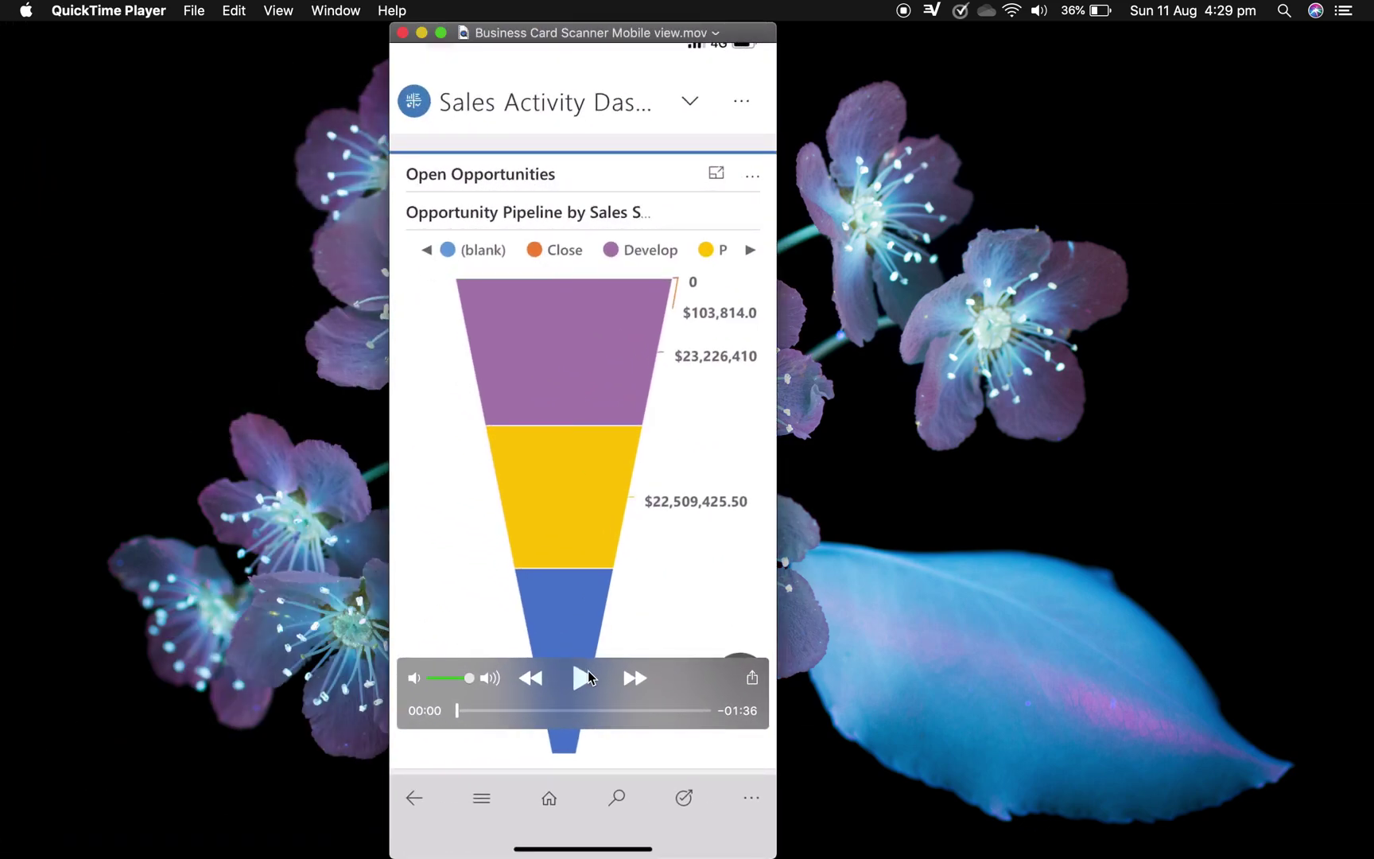
pyautogui.click(585, 678)
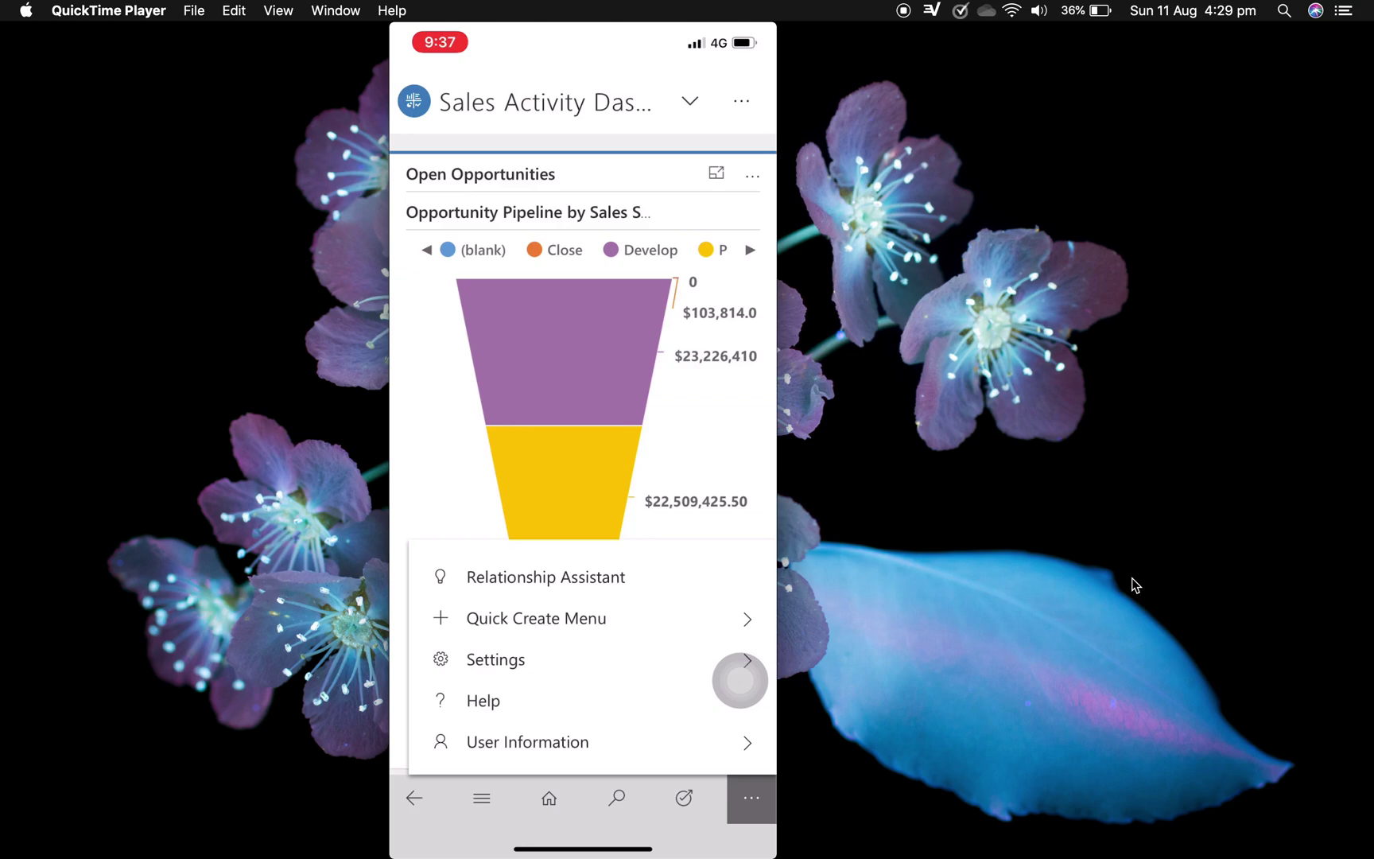